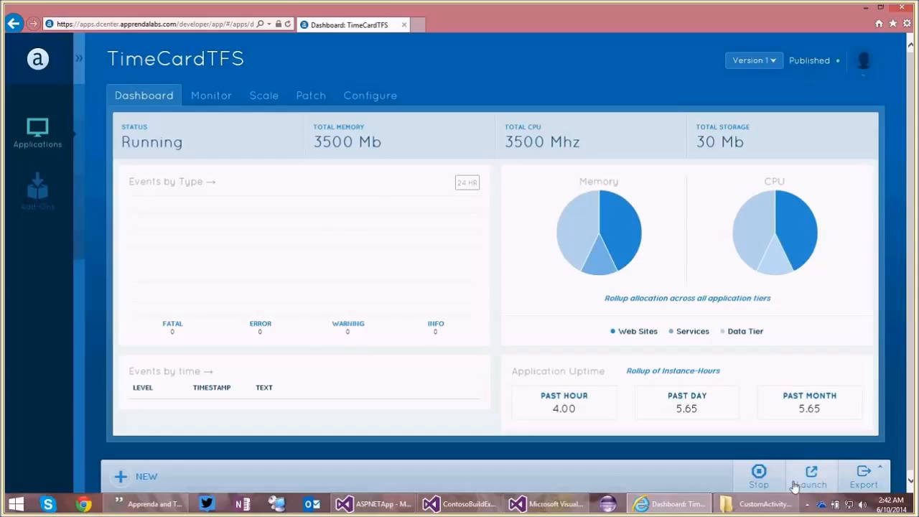
Switch to the CustomActivityAssemblies folder in File Explorer and examine ApprendaBuildActivity.dll, ContosoBuildExtension.dll, TFSBuildTemplateWithApprenda.xaml and acs.exe.
click(763, 504)
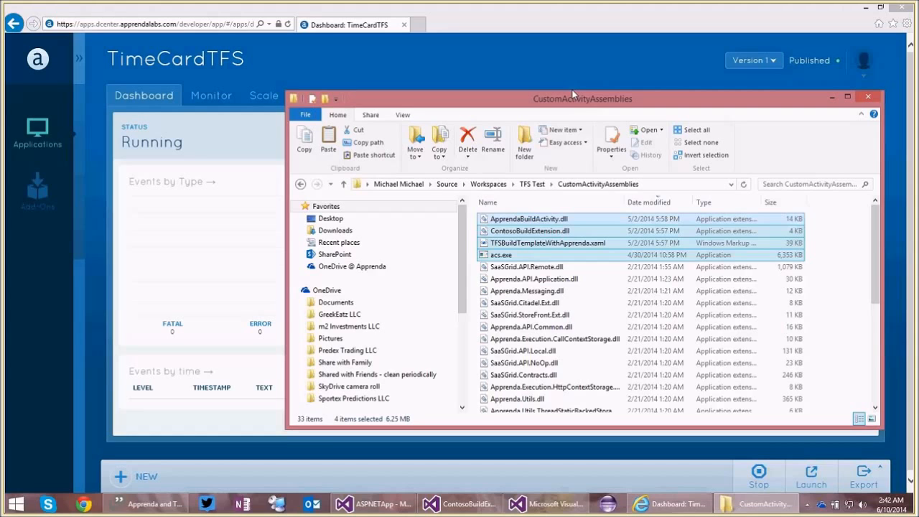
drag(573, 94, 559, 72)
click(556, 198)
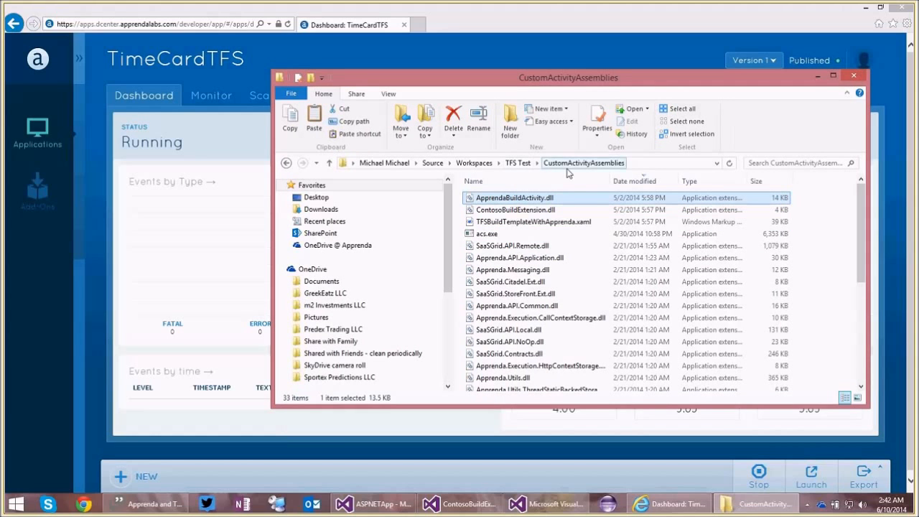
click(524, 235)
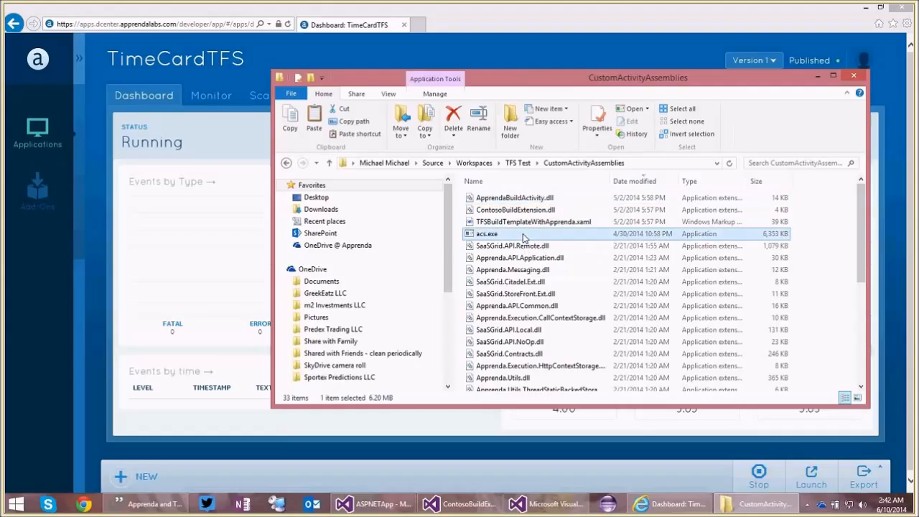
shift+click(519, 199)
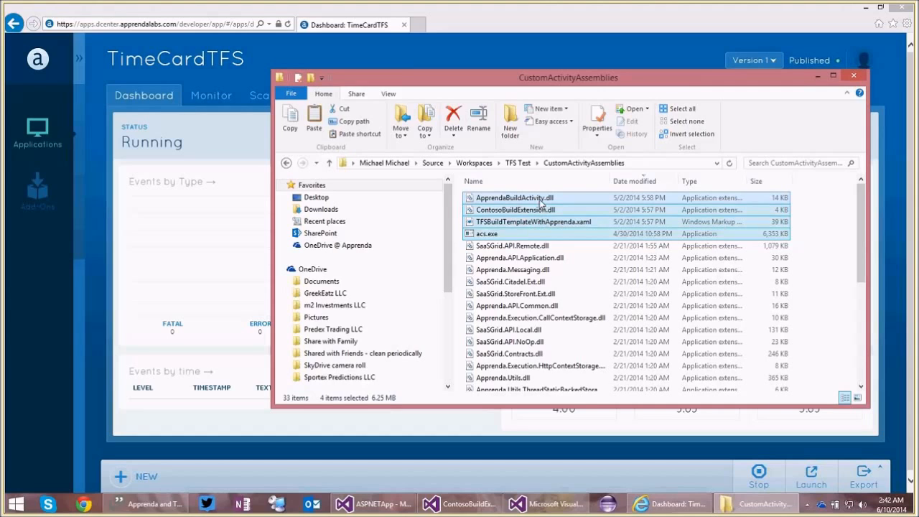
click(567, 201)
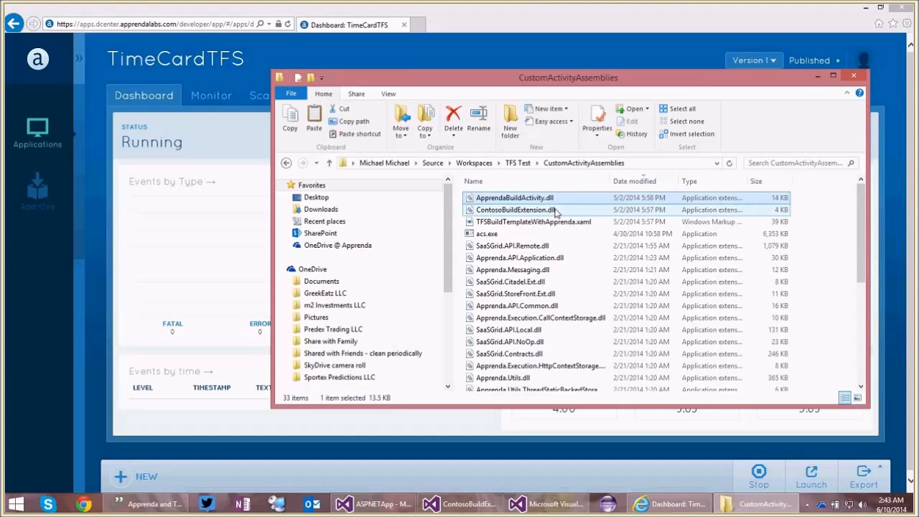
click(554, 209)
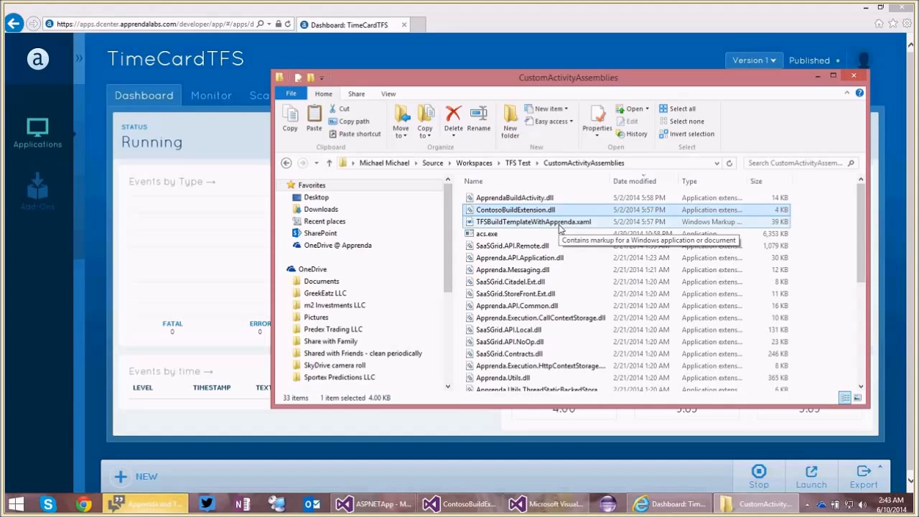
click(555, 236)
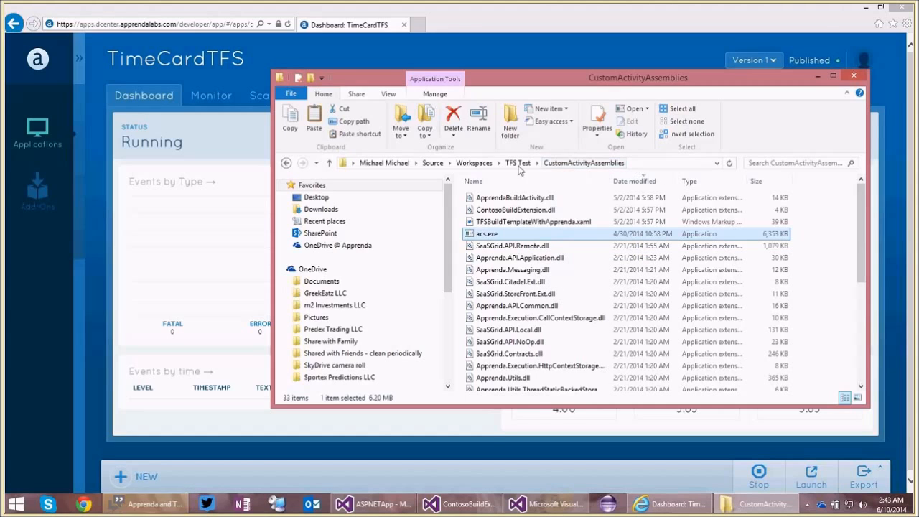
In the ASPNETApp Visual Studio window, inspect the CustomActivityAssemblies source control folder and the TFS - Controller's custom assemblies path.
click(381, 504)
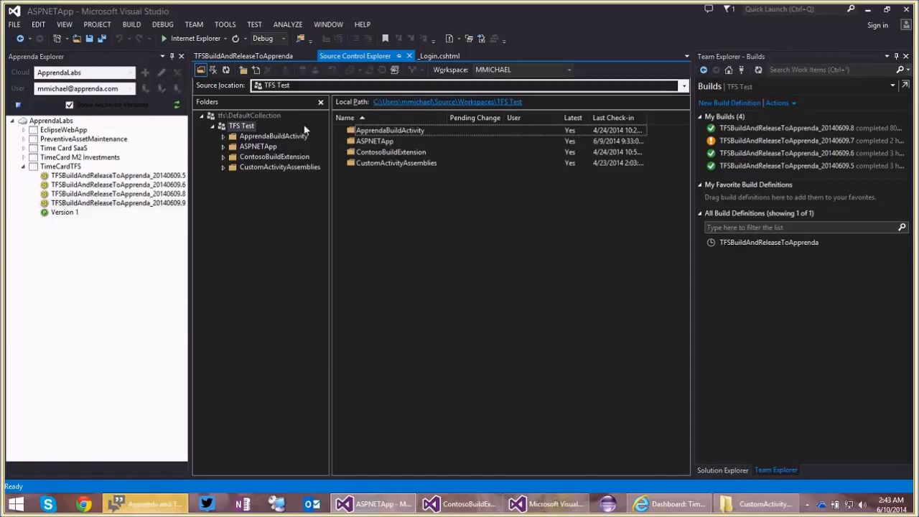
click(277, 168)
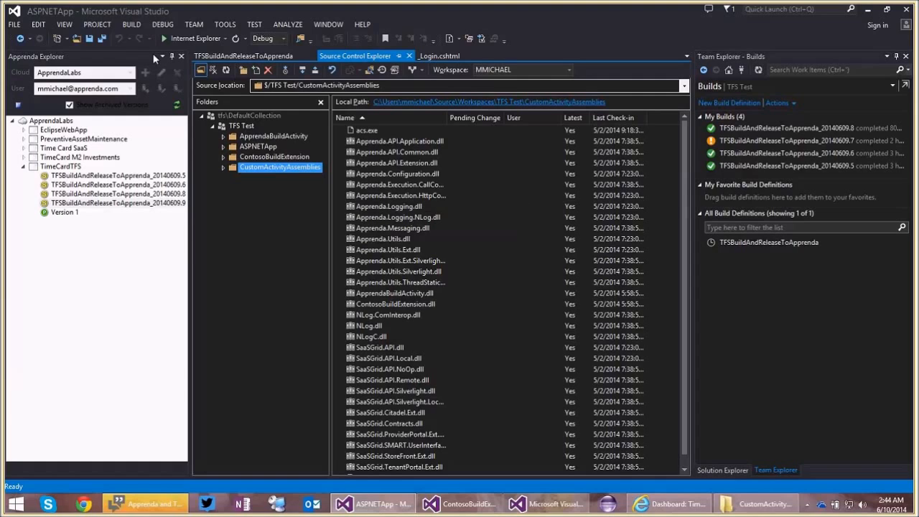
click(134, 26)
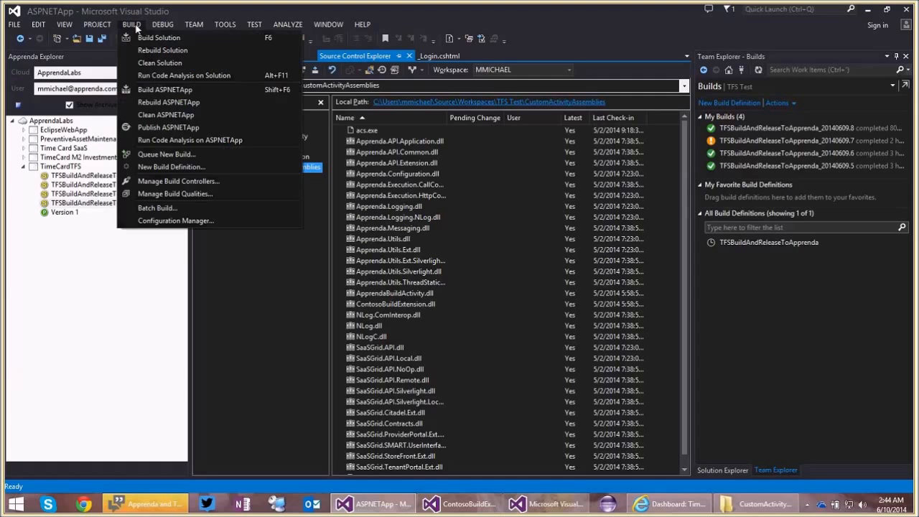
click(194, 180)
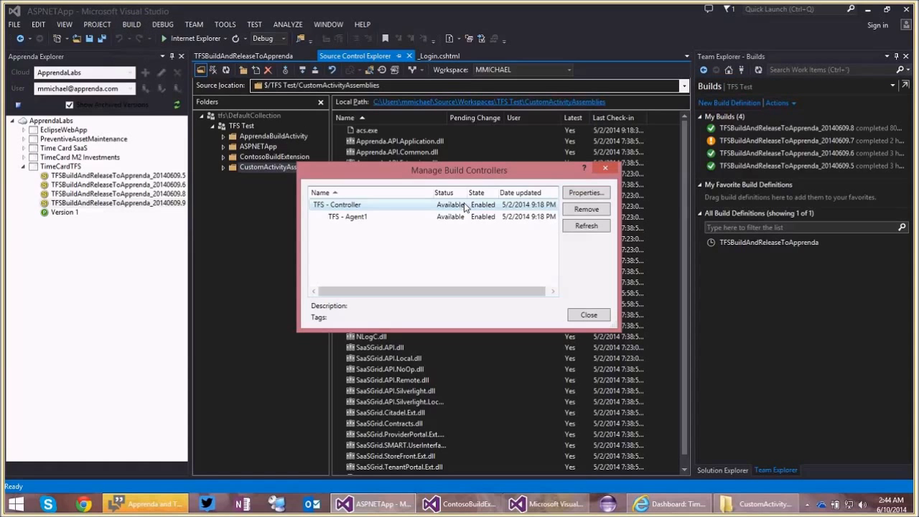
click(574, 194)
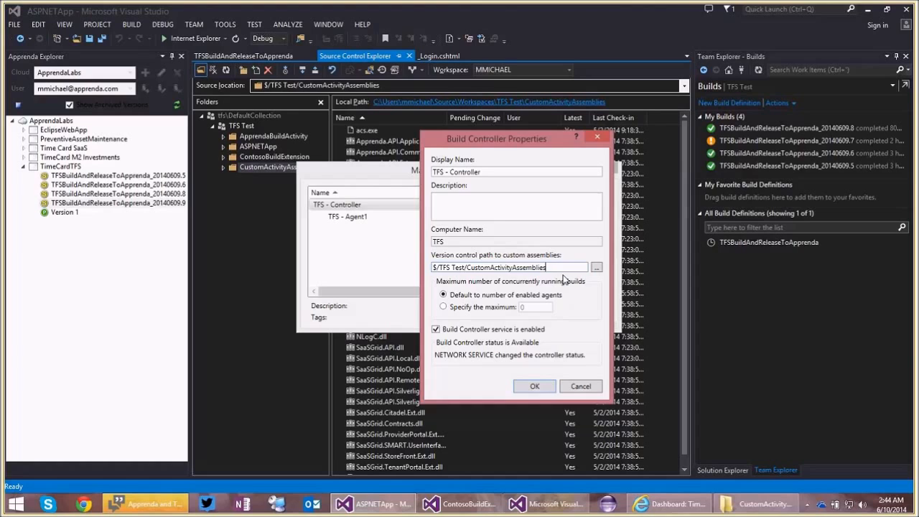
click(581, 386)
click(588, 315)
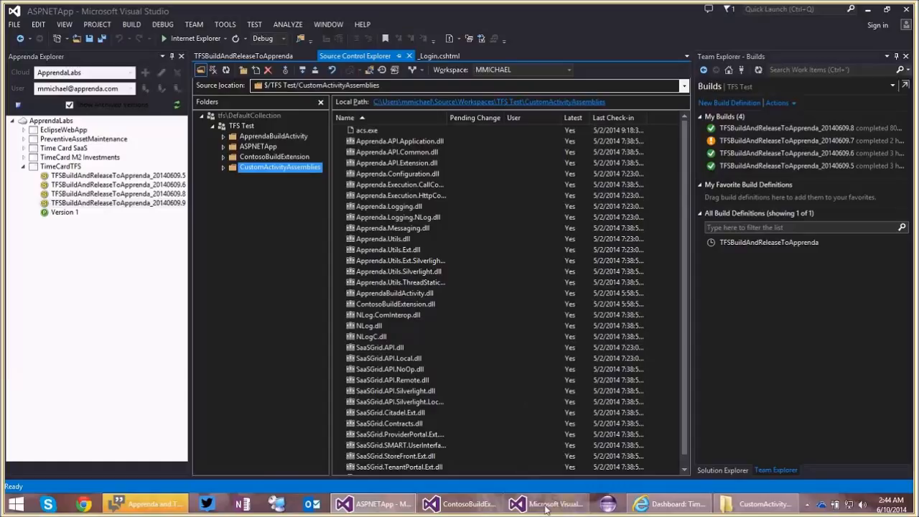
In the empty Visual Studio window, start a new project from the Visual C# Workflow template Activity Library.
mouse_move(546, 509)
click(585, 451)
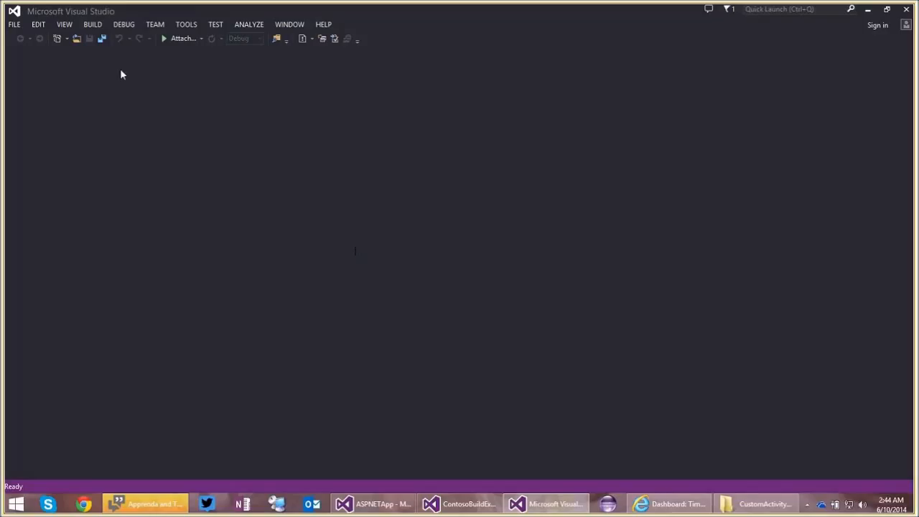
click(15, 24)
mouse_move(39, 37)
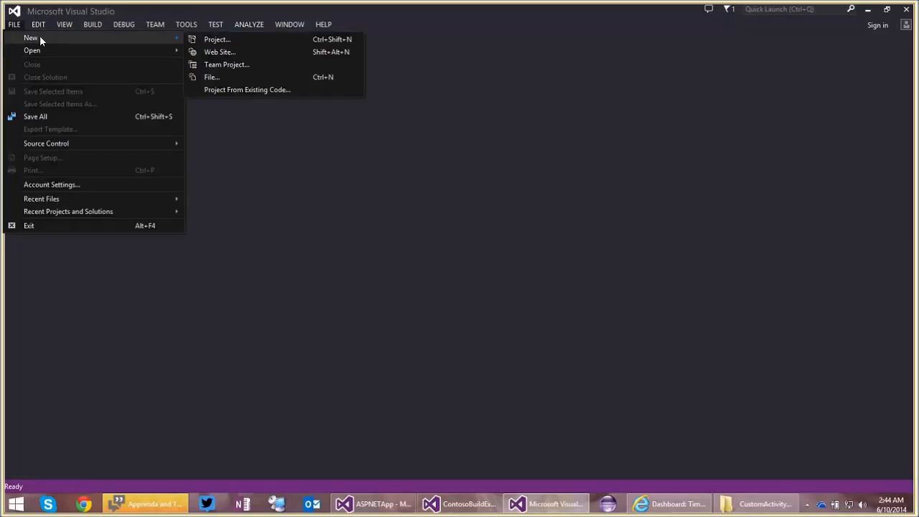
click(218, 40)
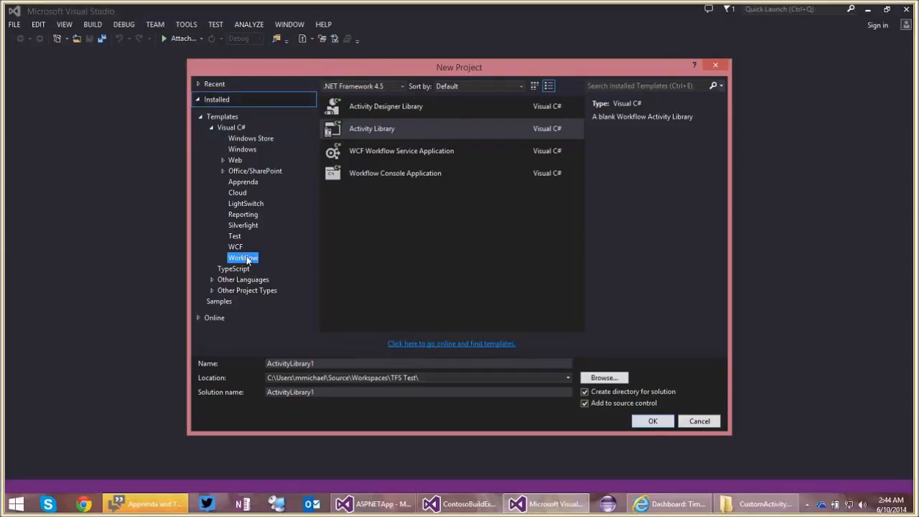
click(387, 131)
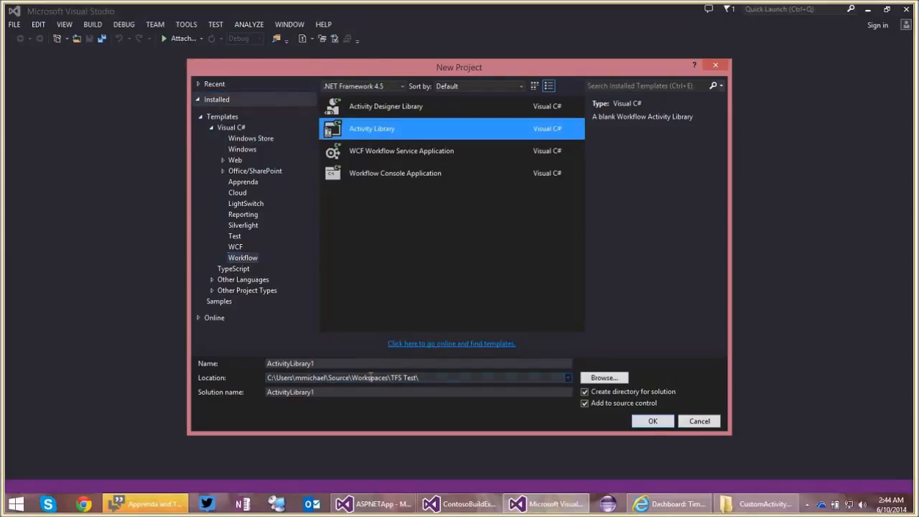
Name the project tfsdemoworkflow1 and create it in the TFS Test workspace with source control enabled.
click(368, 363)
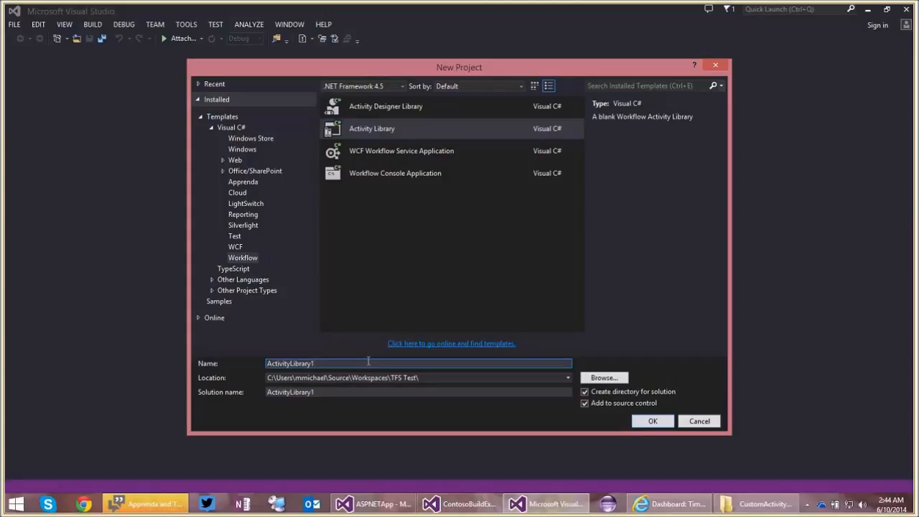
text(tfsdemoworkflow1)
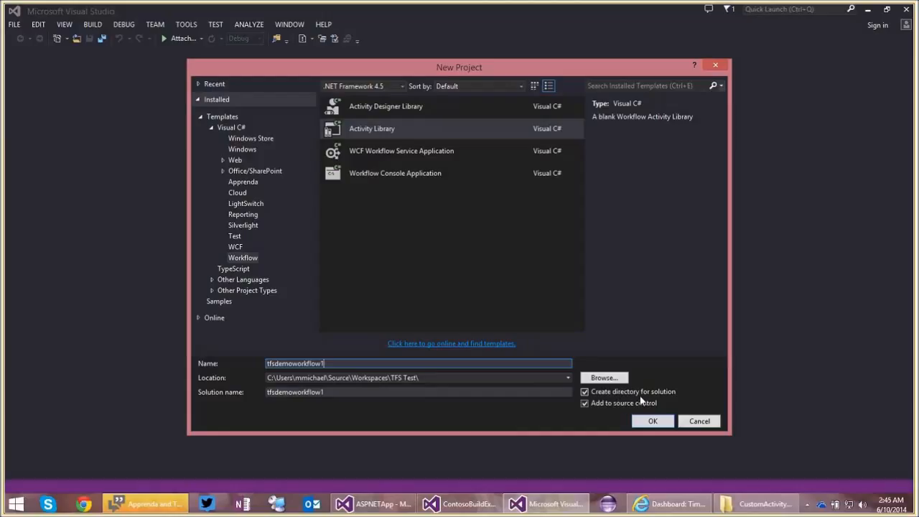
key(Tab)
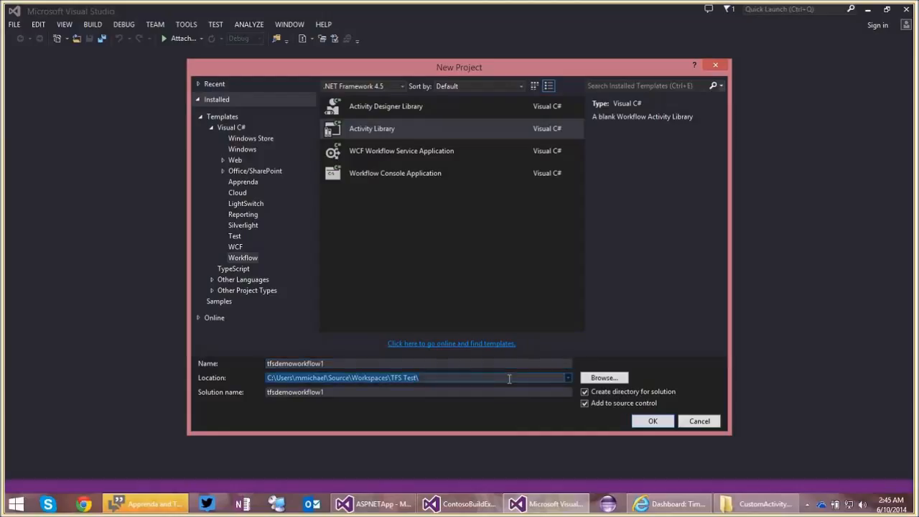
click(650, 422)
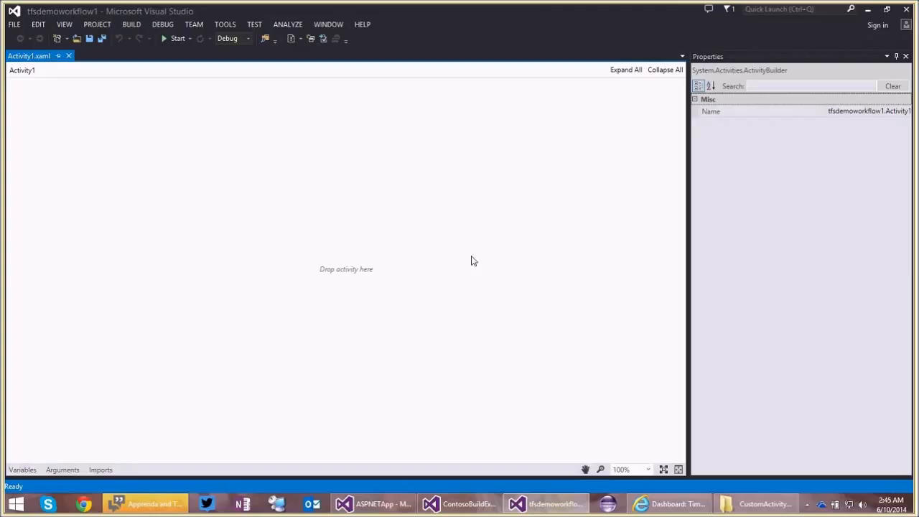
Show the Solution Explorer and open Activity1.xaml from the tfsdemoworkflow1 project.
click(63, 24)
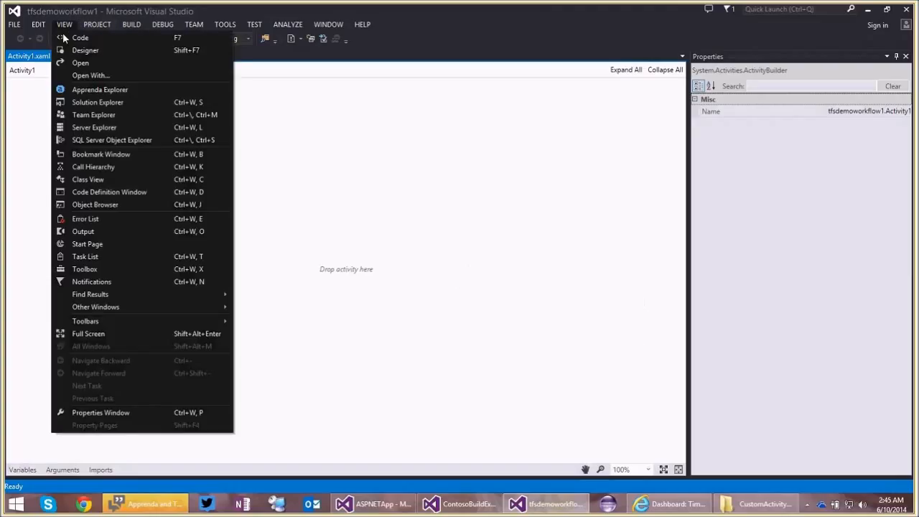
click(97, 102)
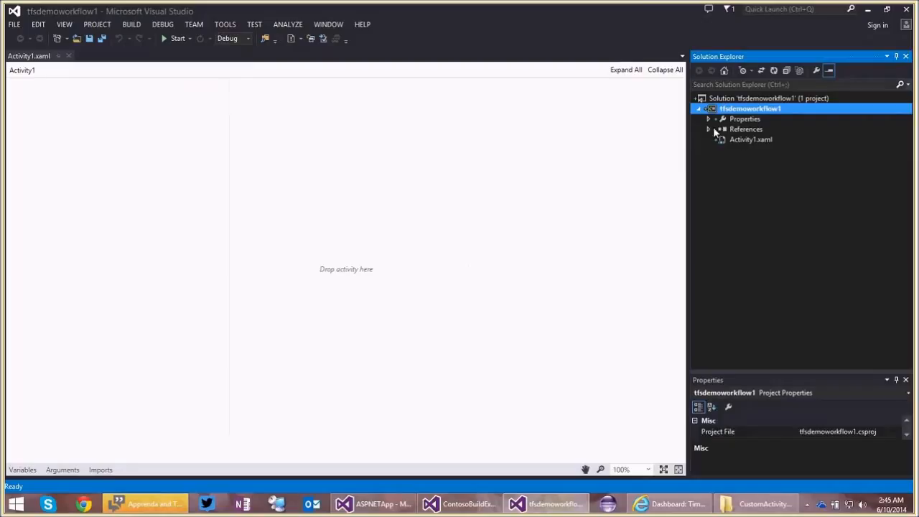
double_click(749, 139)
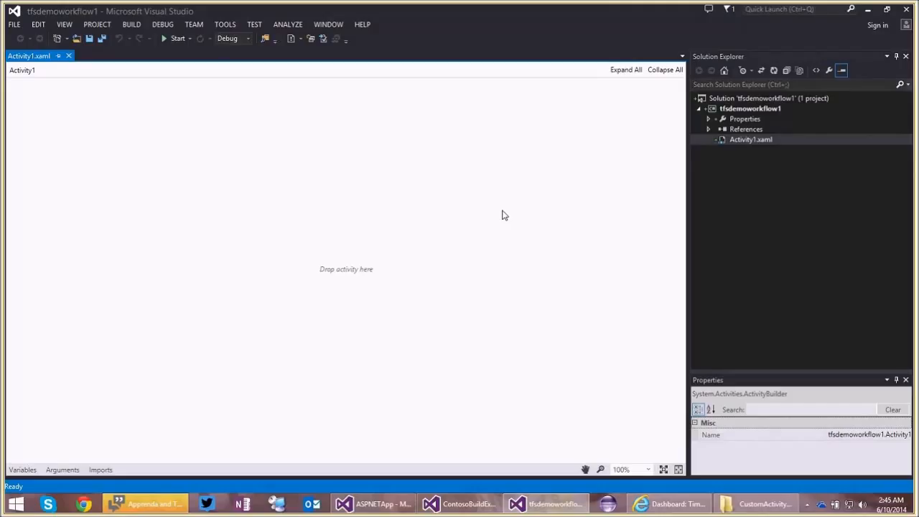
Create a new build definition from the team's Builds page, name it tfsdemoworkflow1definition and open its Process settings.
key(ctrl+0)
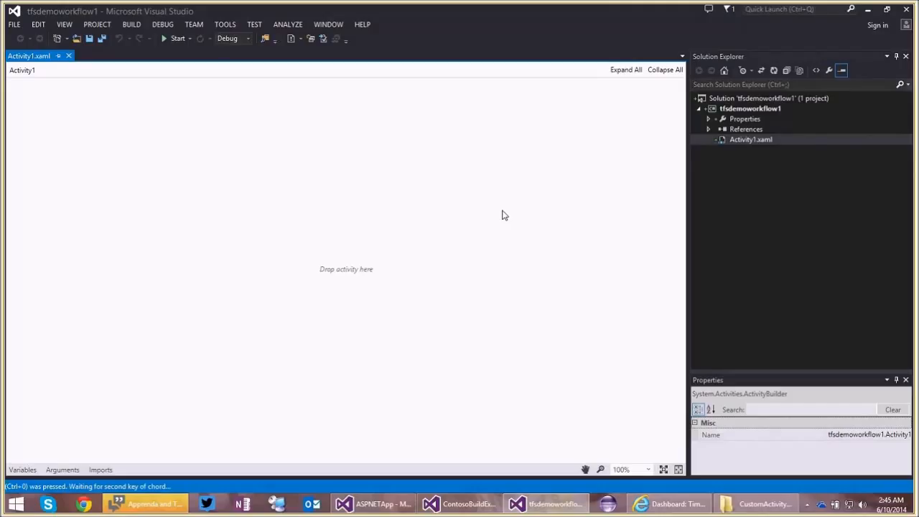
key(ctrl+b)
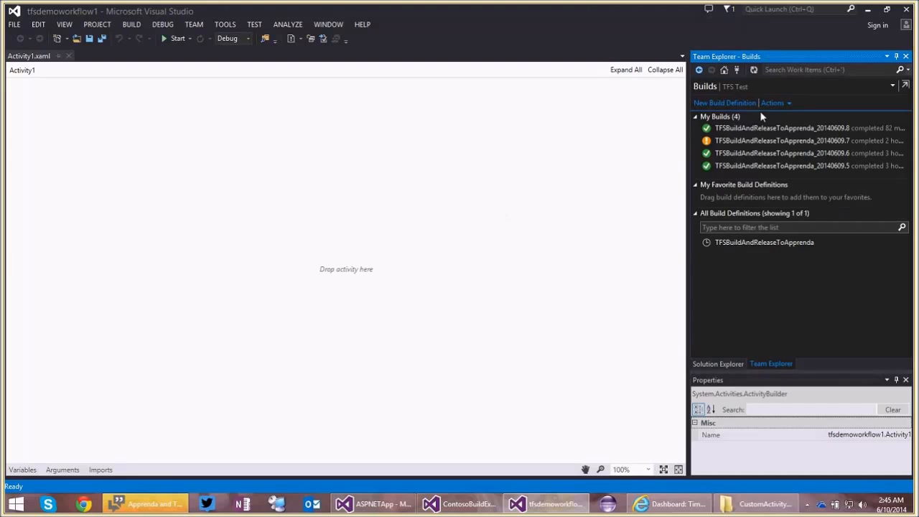
click(736, 104)
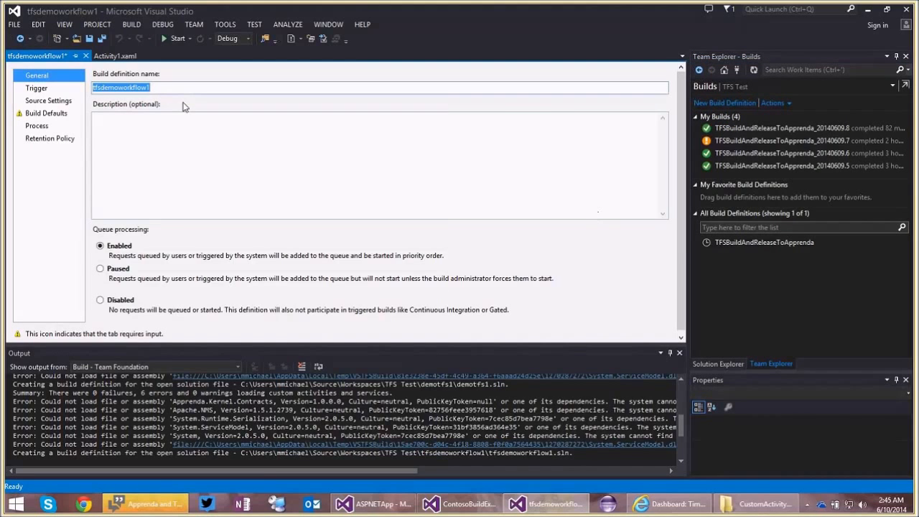
click(194, 88)
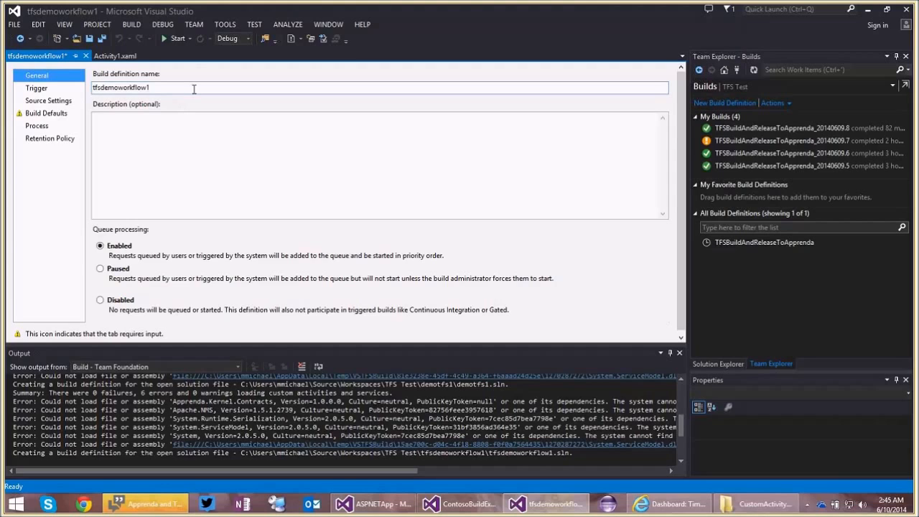
text(definition)
click(47, 128)
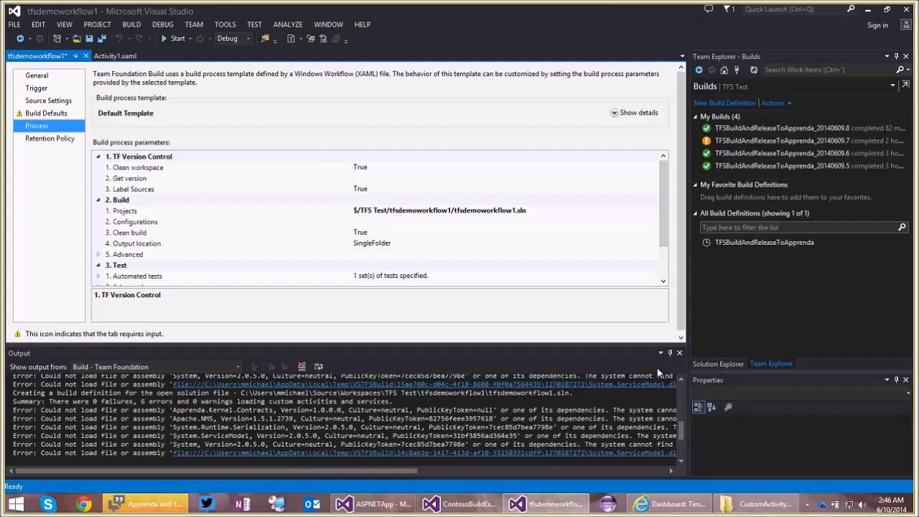
Locate TFSBuildTemplateWithApprenda.xaml in the CustomActivityAssemblies folder in File Explorer, and return to the build definition in Visual Studio.
click(761, 506)
click(535, 222)
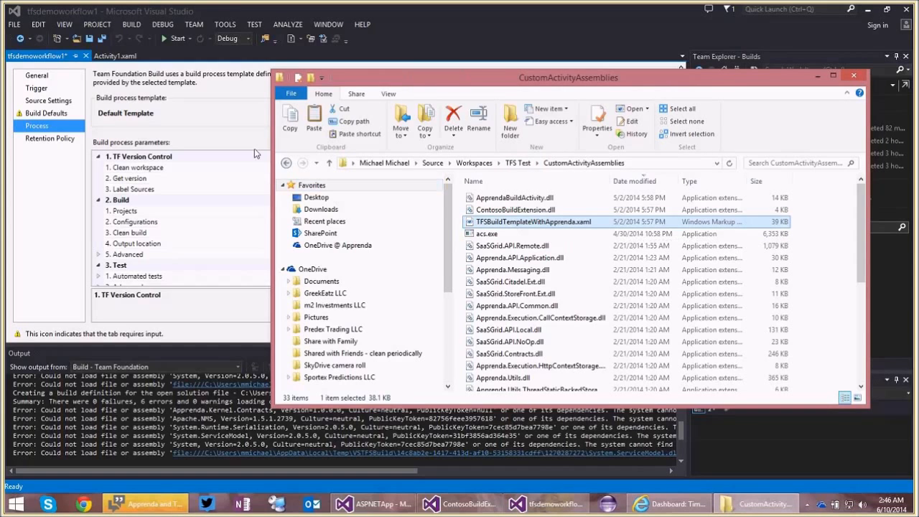
click(224, 133)
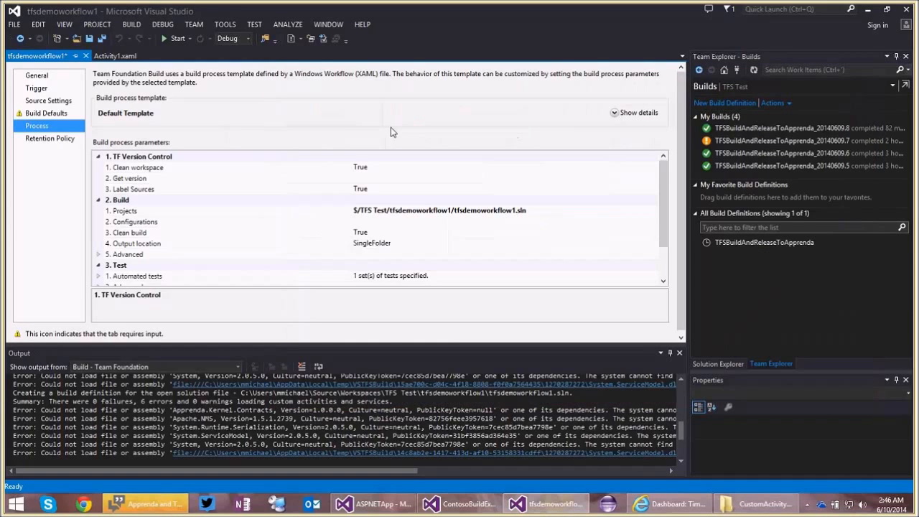
Show the build process template details, keep Default Template (TfvcTemplate.12.xaml) chosen and start downloading it.
click(614, 113)
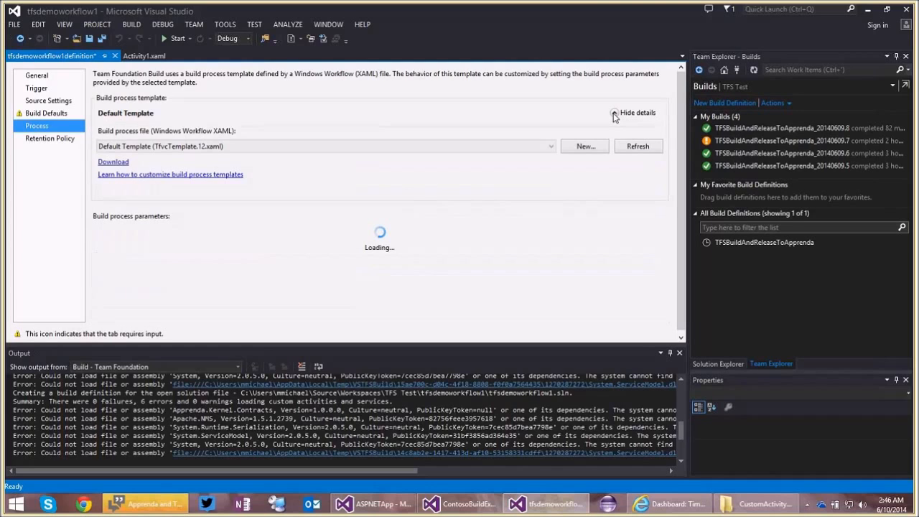
click(431, 145)
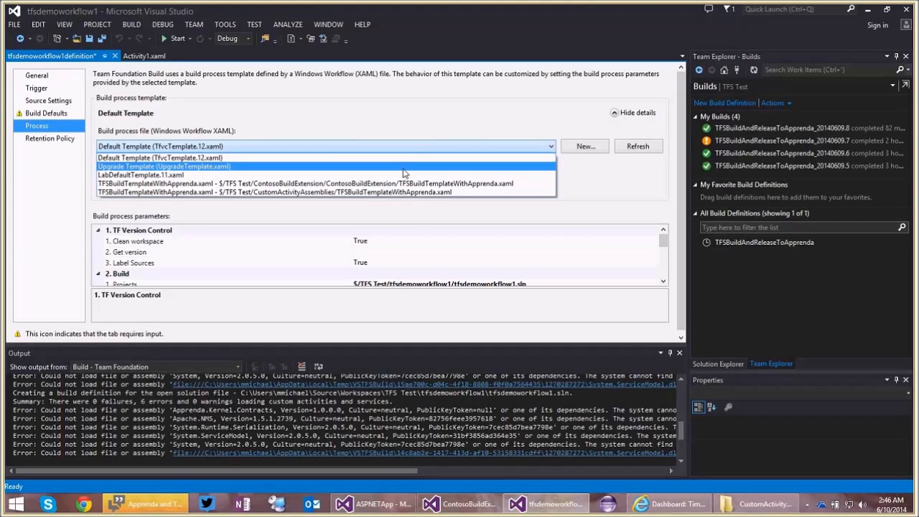
click(411, 159)
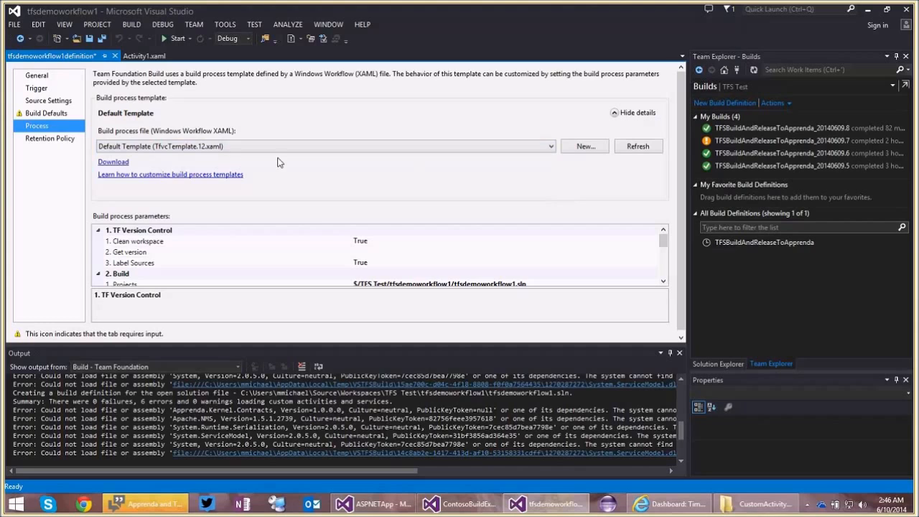
click(114, 162)
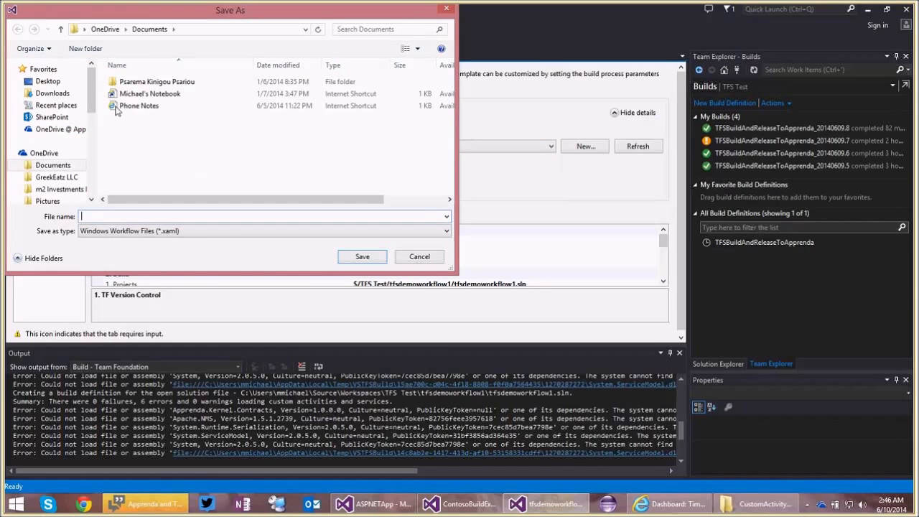
Set the save location to the inner tfsdemoworkflow1 project folder of the TFS Test workspace, using the CustomActivityAssemblies folder path to reach it.
key(alt+Tab)
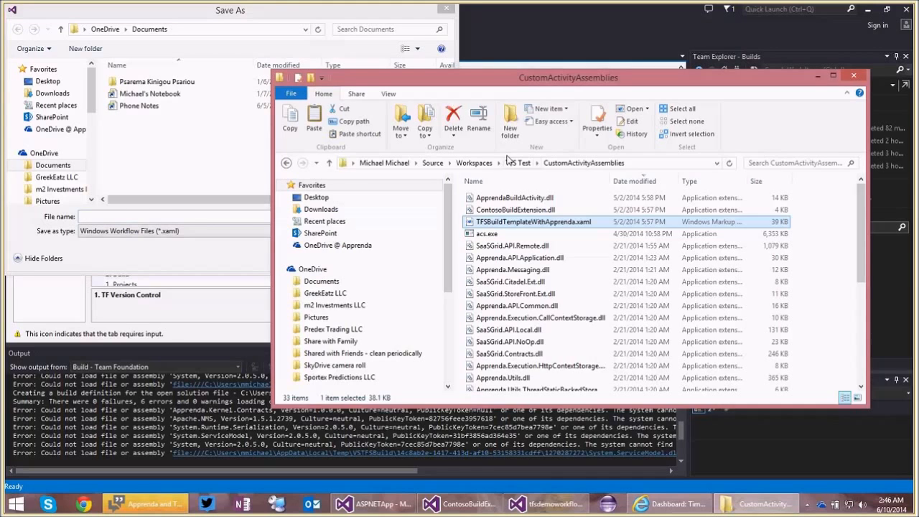
key(alt+d)
key(ctrl+c)
click(188, 216)
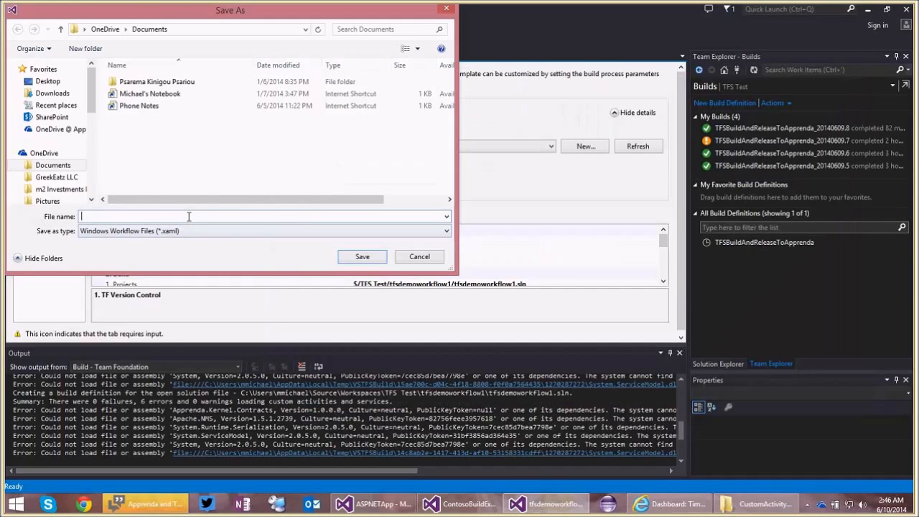
key(ctrl+v)
key(Return)
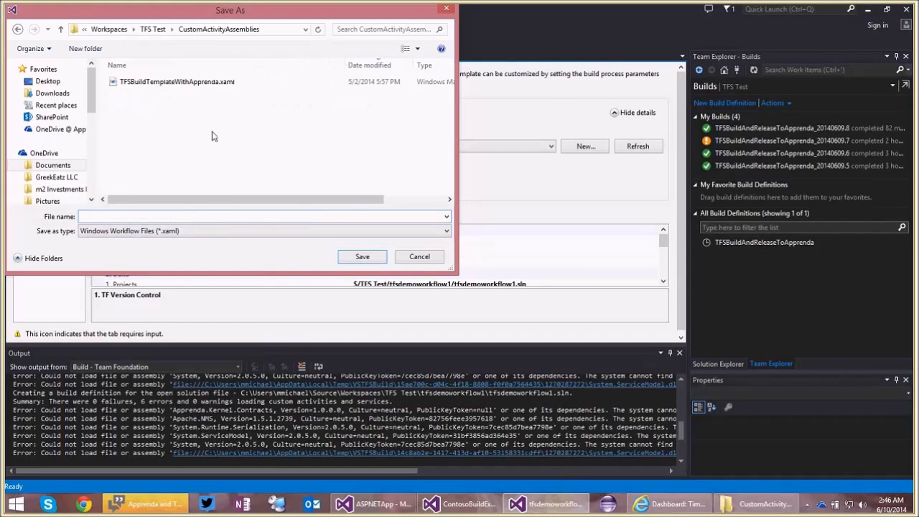
click(147, 28)
double_click(147, 129)
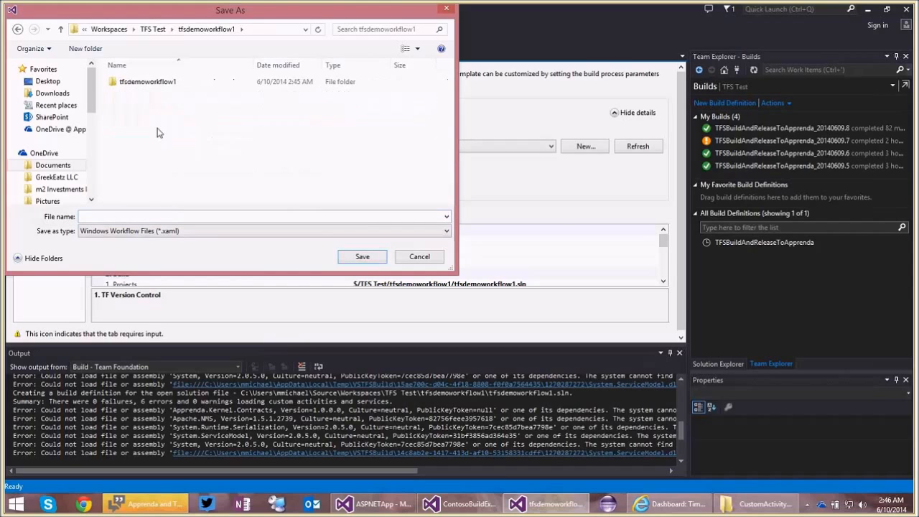
double_click(151, 85)
Save the template as a Windows Workflow file named downloadedxaml.
click(148, 217)
text(downloaded.xaml)
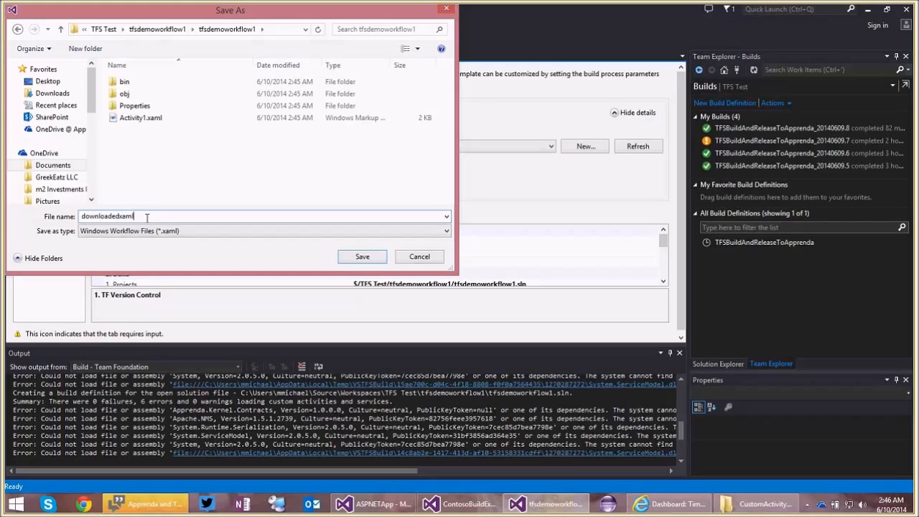
key(Return)
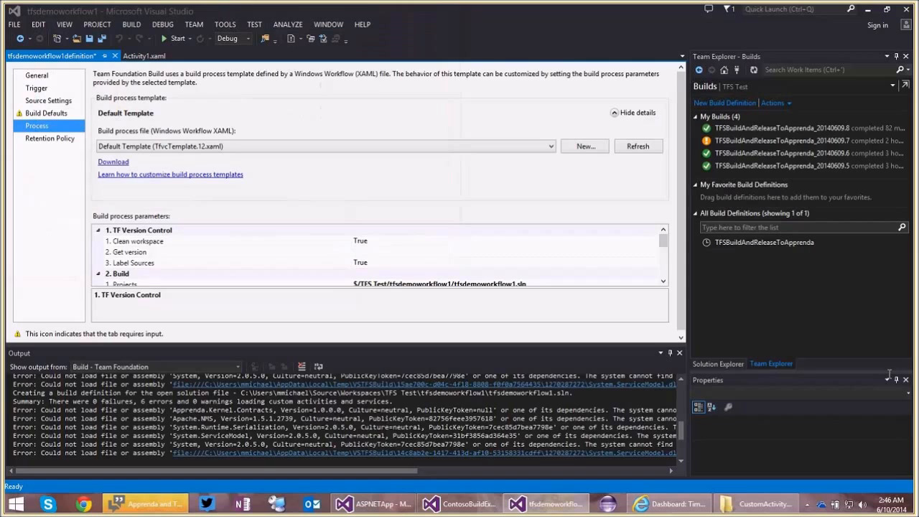
Add the existing XAML file downloadedxaml.xaml to the tfsdemoworkflow1 project.
click(716, 364)
right_click(738, 108)
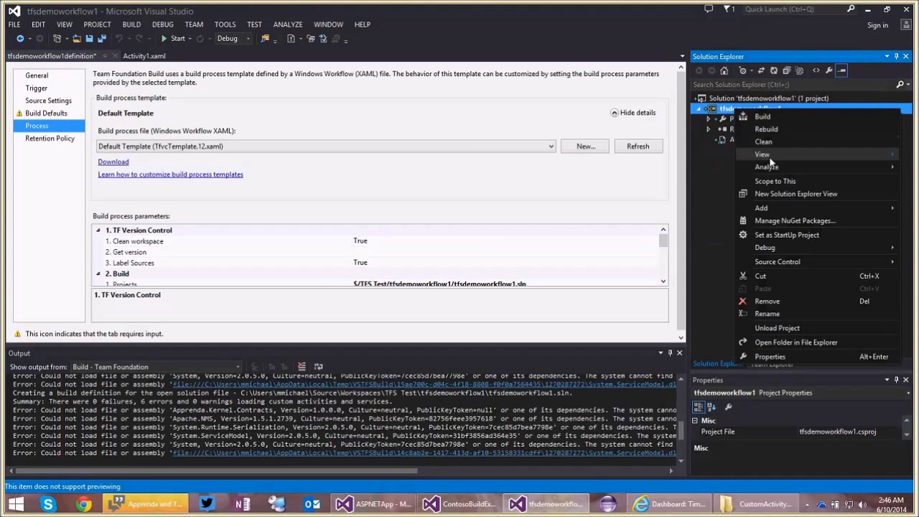
mouse_move(772, 207)
click(678, 219)
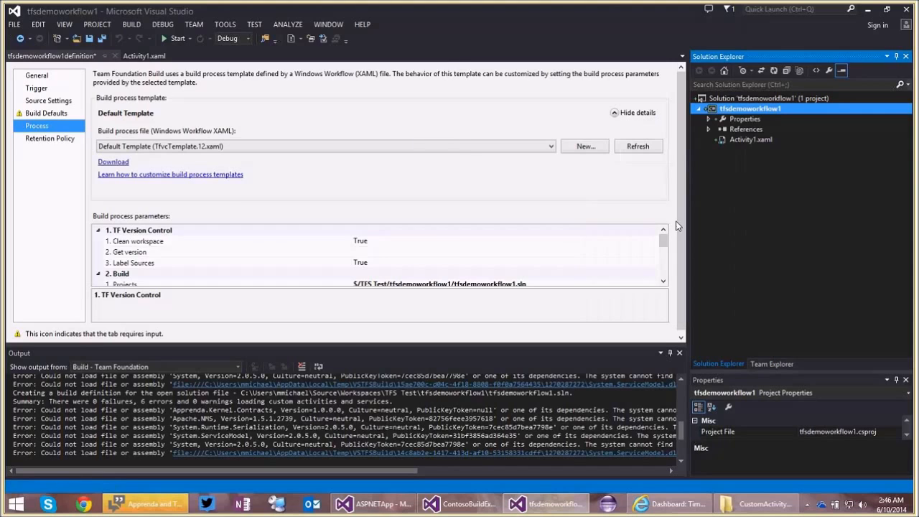
click(413, 239)
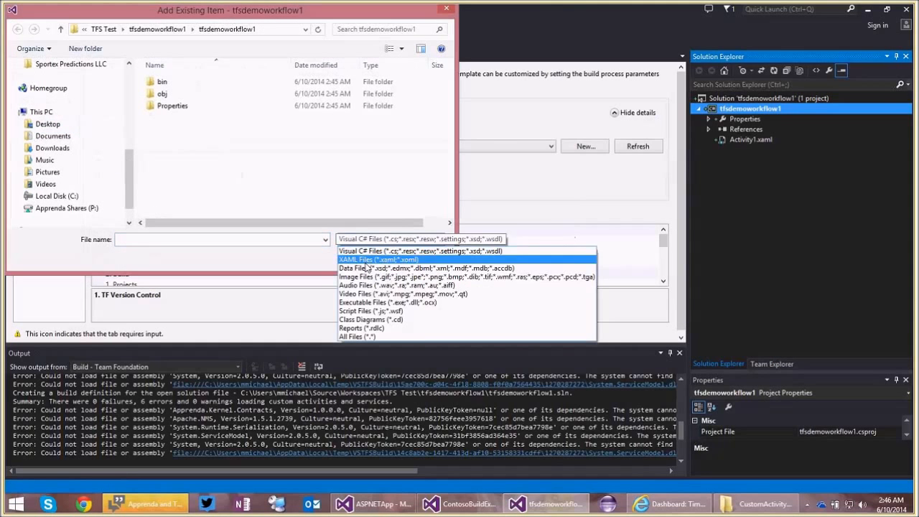
click(367, 260)
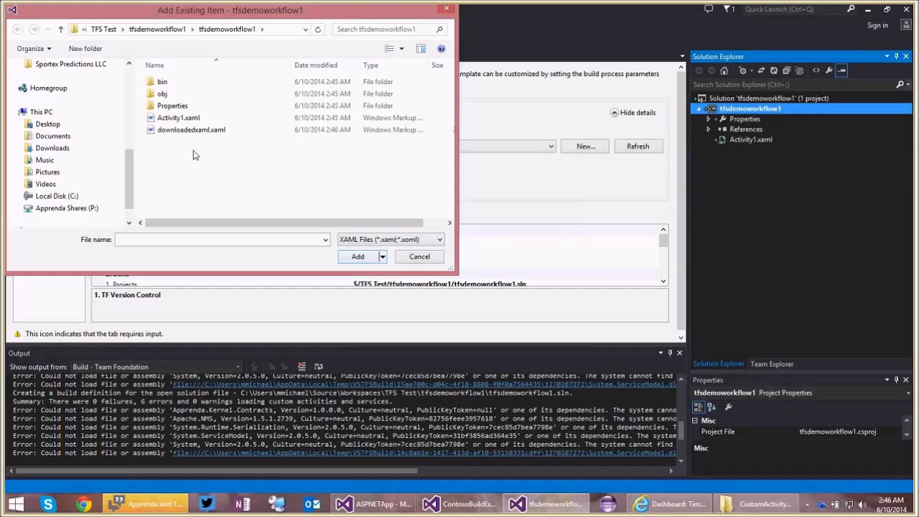
double_click(191, 129)
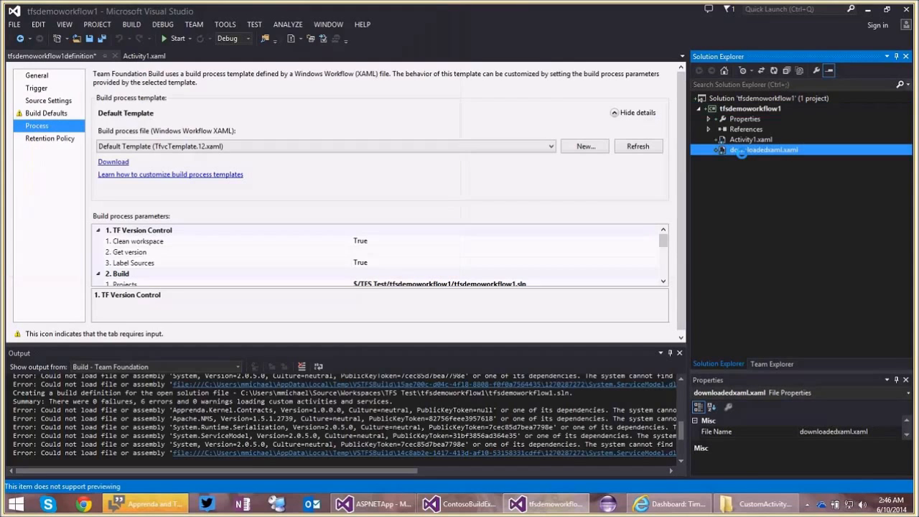
Open downloadedxaml.xaml in the workflow designer with the Output window closed, and select the Publish Symbols activity.
double_click(742, 150)
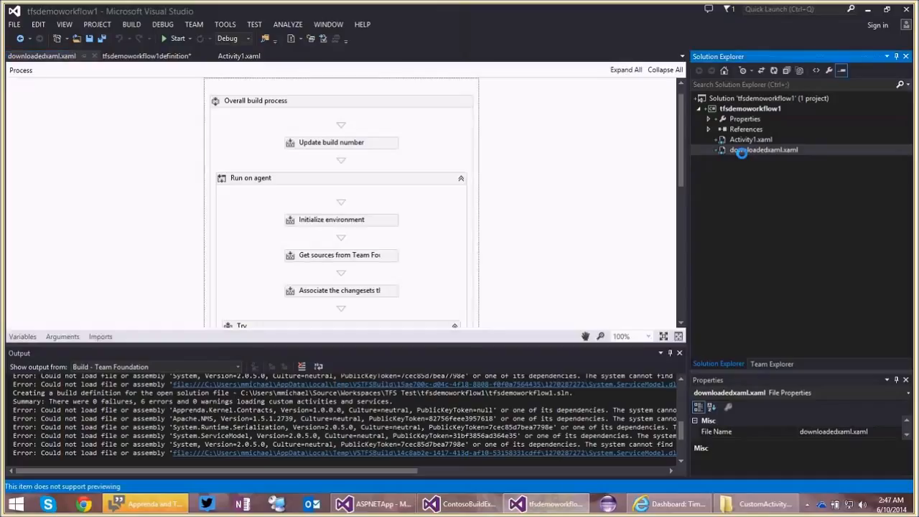
click(680, 352)
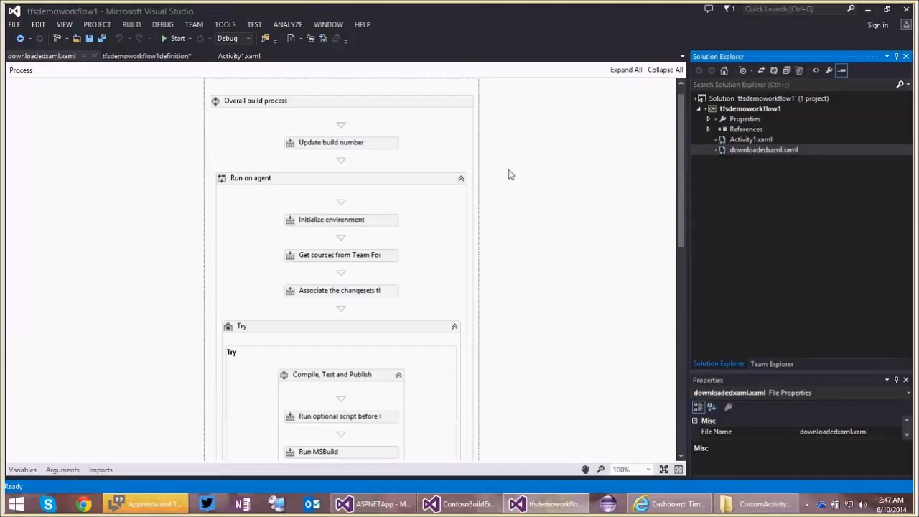
scroll(509, 174, down, 2)
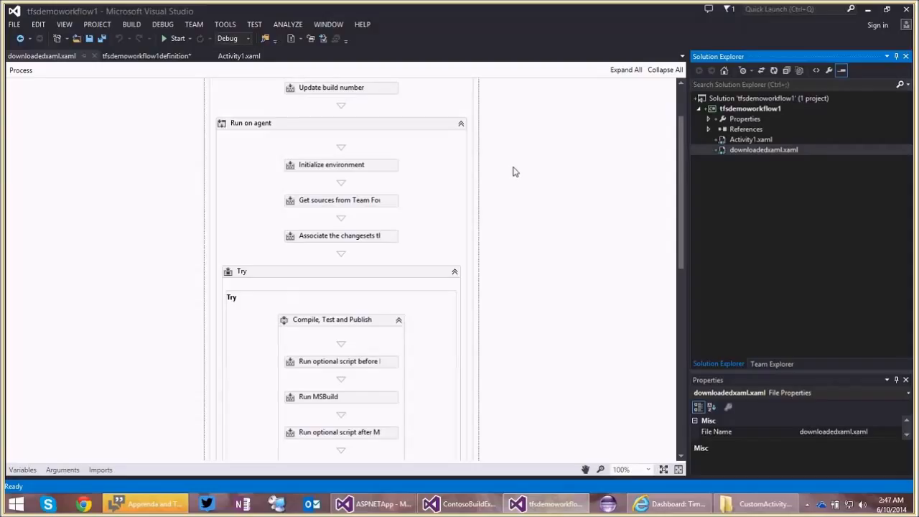
scroll(513, 170, down, 3)
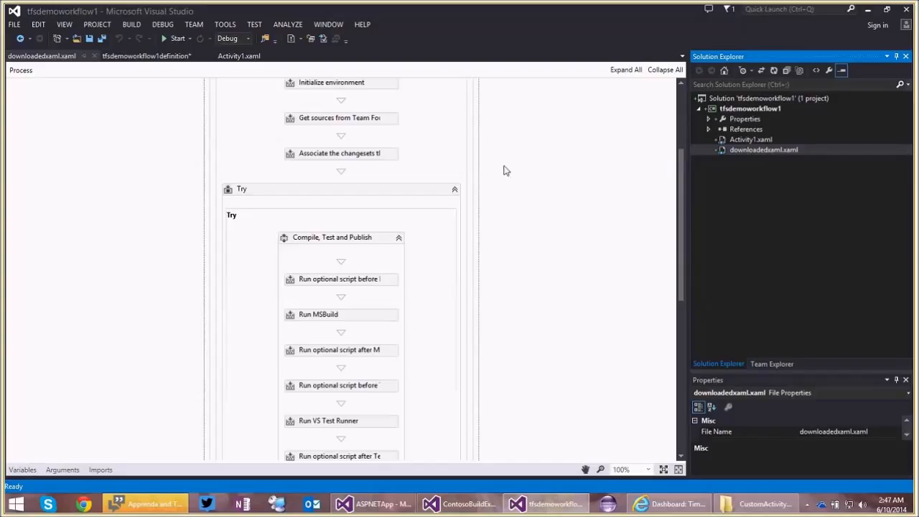
scroll(487, 169, down, 9)
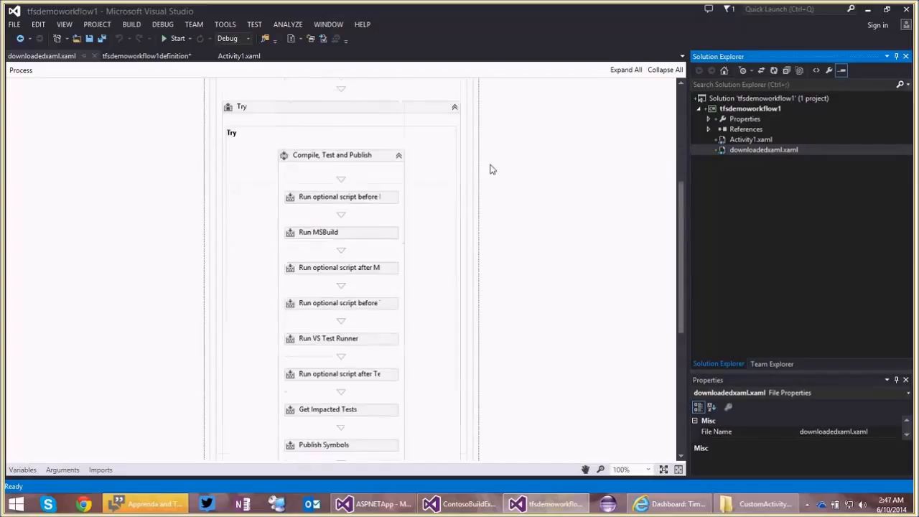
scroll(490, 167, down, 5)
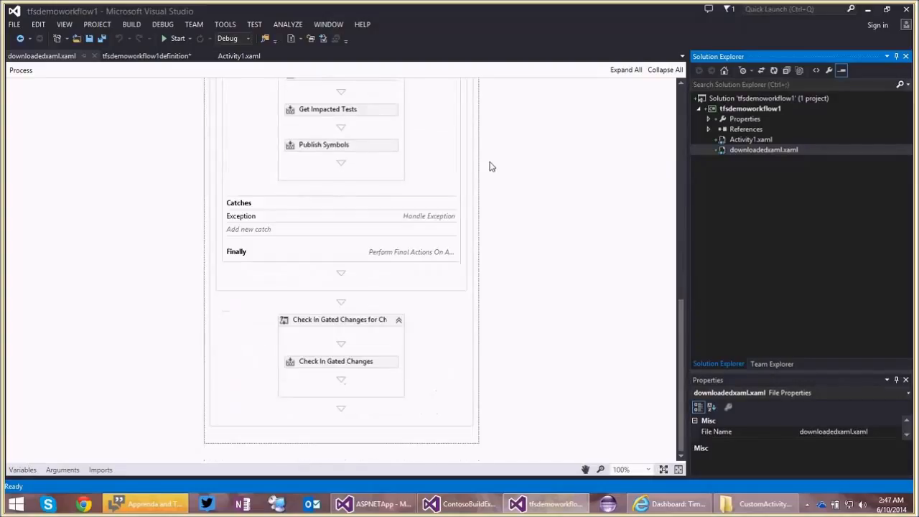
click(359, 149)
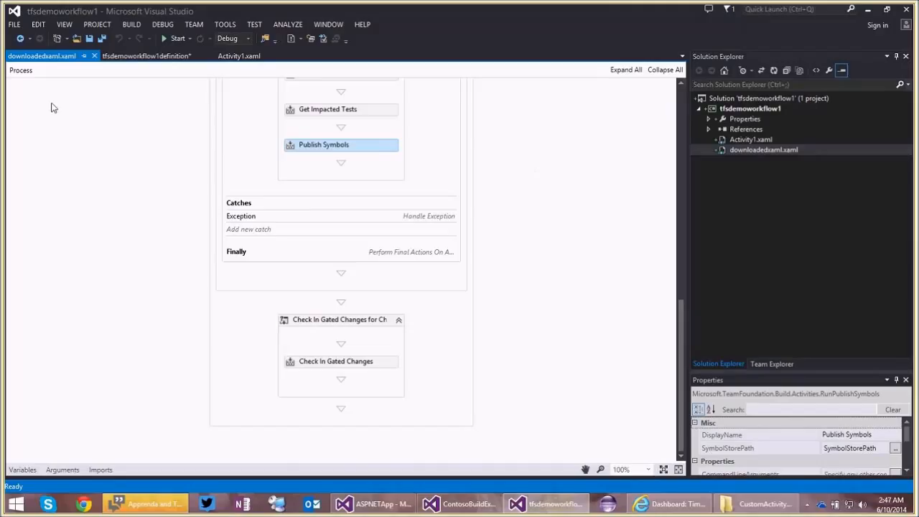
Show the Toolbox and select ApprendaCodeActivity in its General group.
click(65, 24)
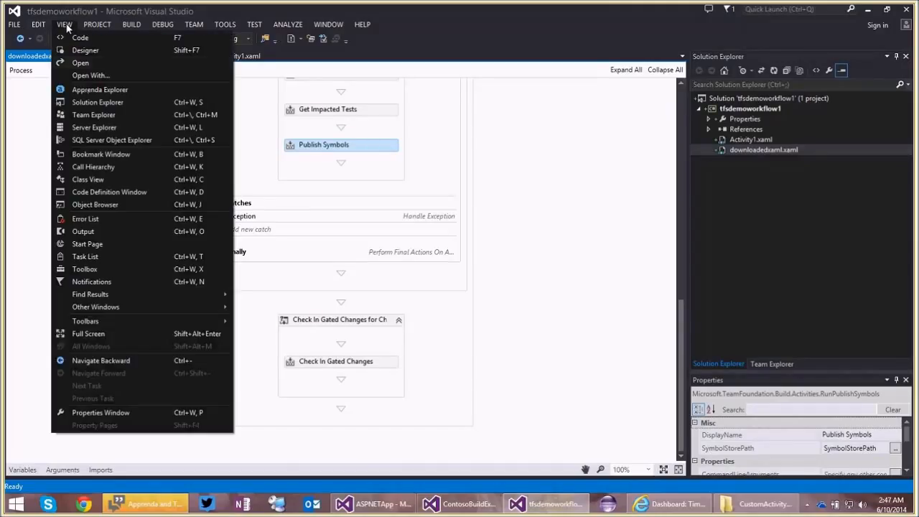
click(104, 268)
drag(135, 162, 161, 449)
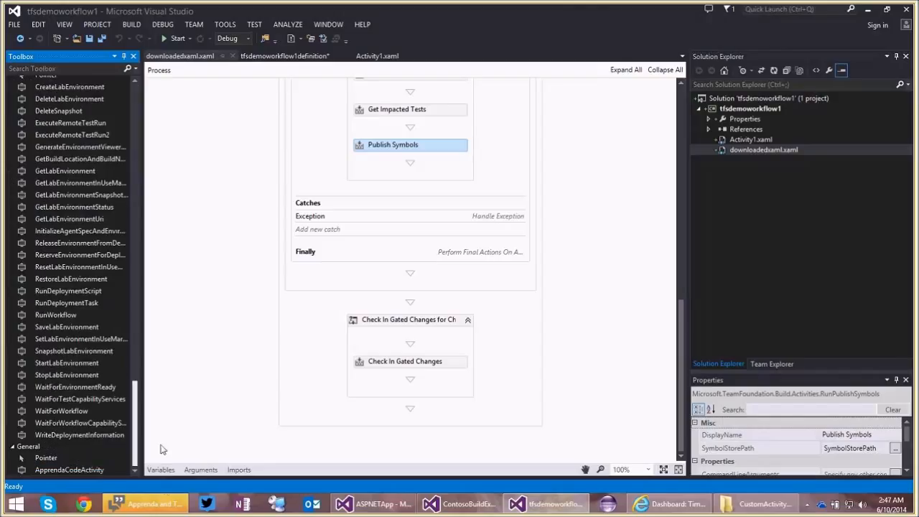
click(85, 471)
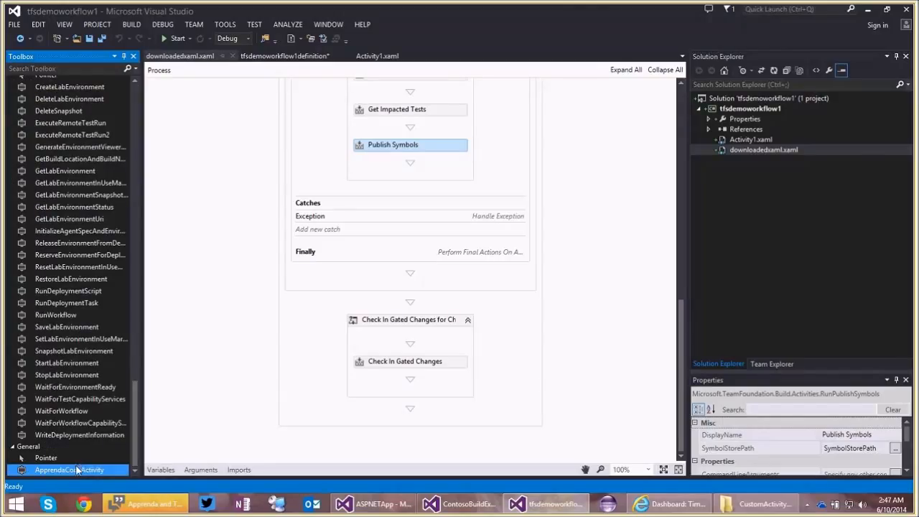
Load ApprendaBuildActivity.dll from the CustomActivityAssemblies folder into the toolbox item chooser, and leave the chooser without applying it.
right_click(76, 468)
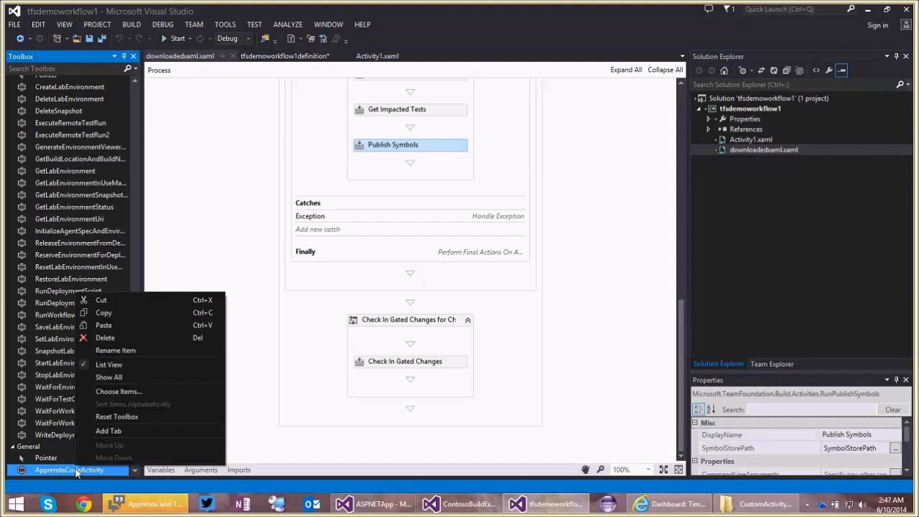
click(119, 392)
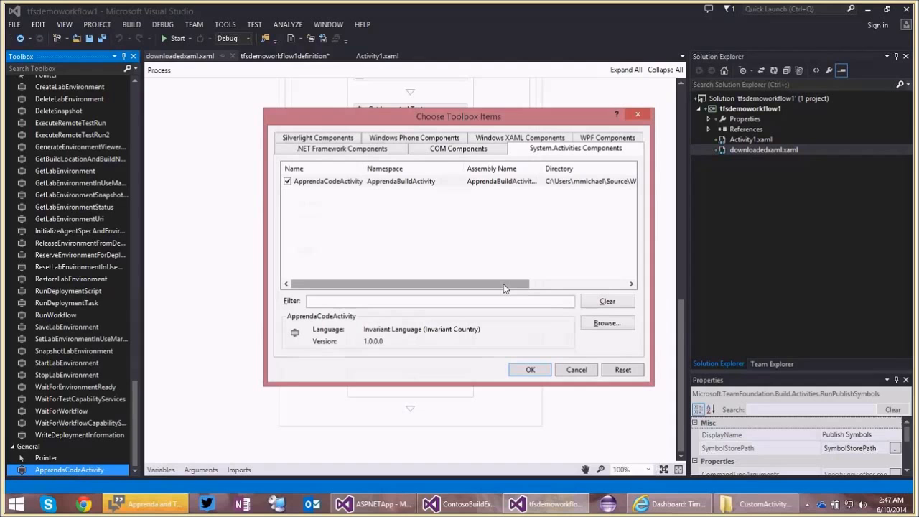
click(607, 324)
click(747, 504)
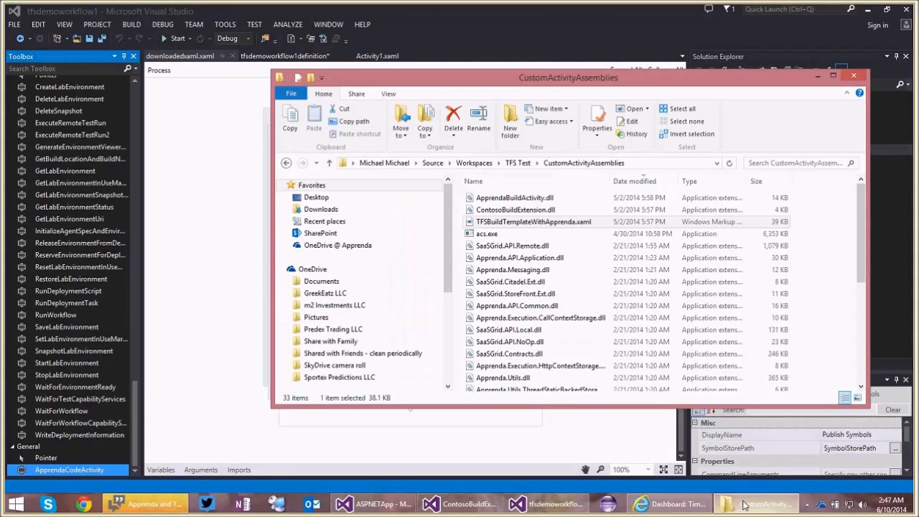
click(655, 162)
key(alt+Tab)
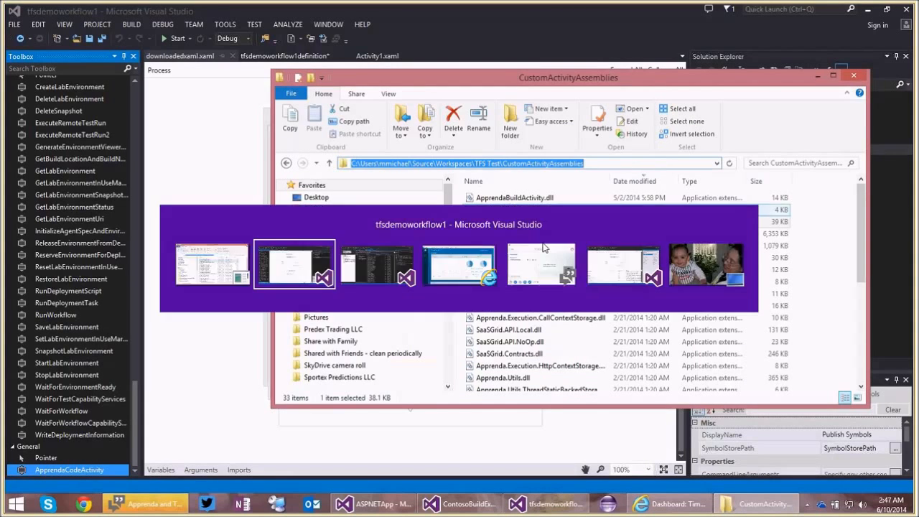
key(ctrl+v)
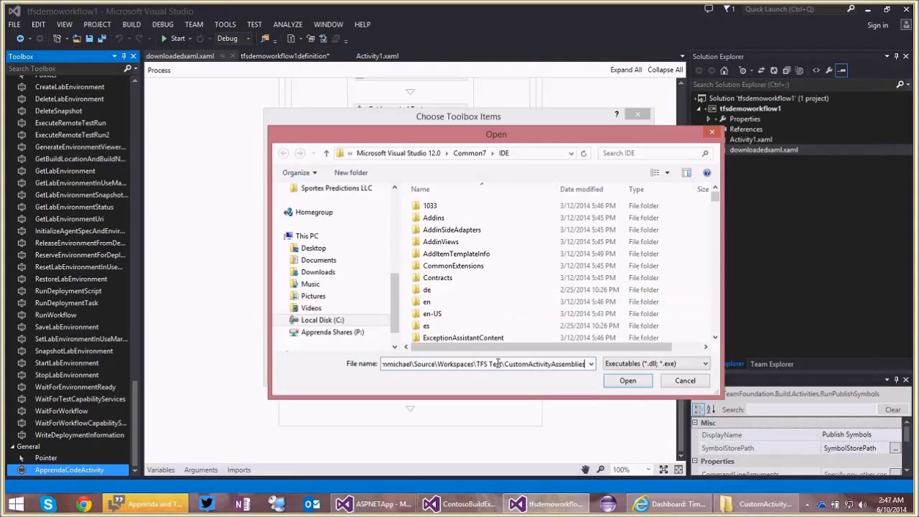
key(Return)
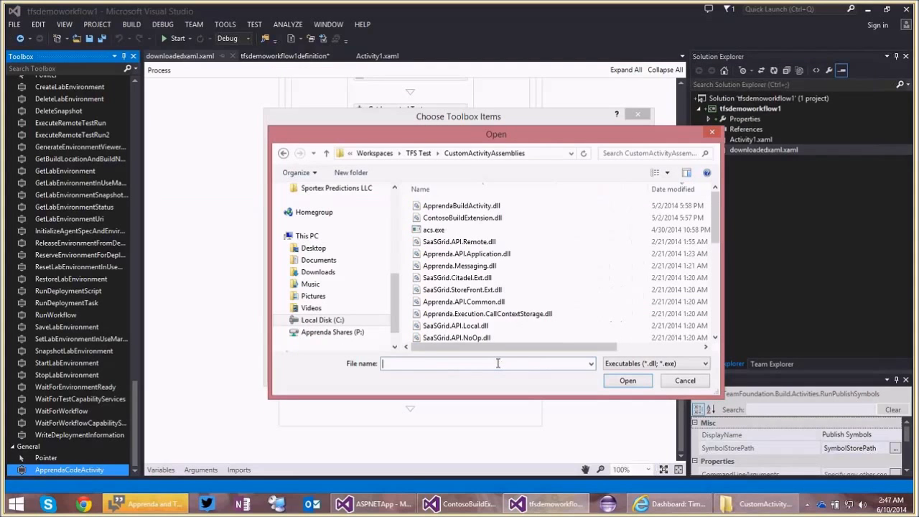
double_click(474, 207)
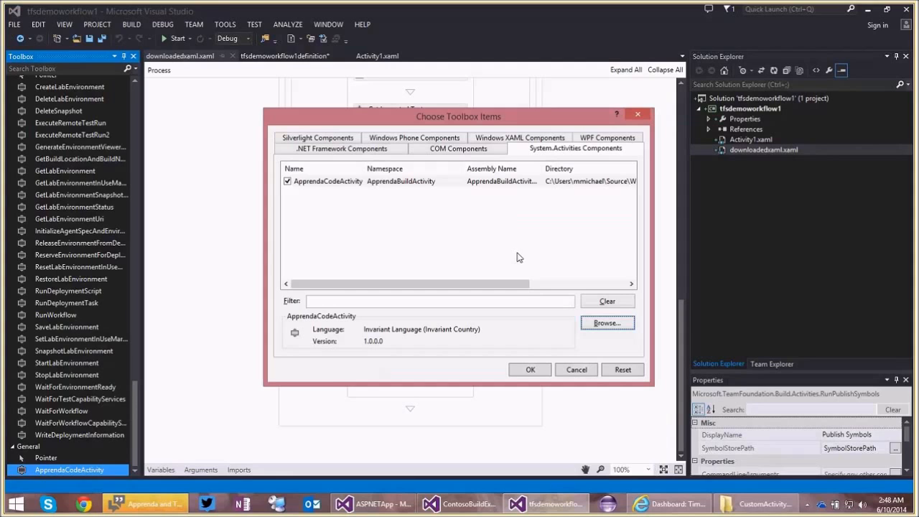
click(576, 371)
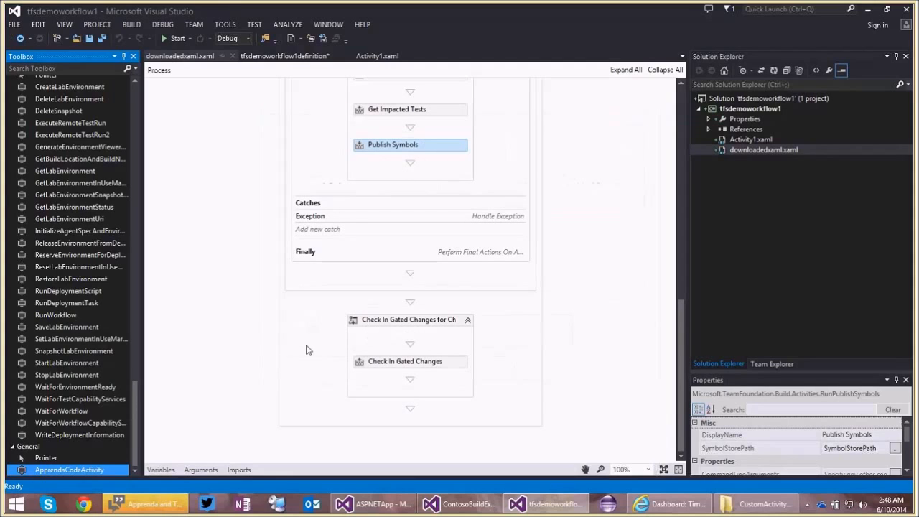
Place ApprendaCodeActivity directly after Publish Symbols in the Compile, Test and Publish sequence, and close the Toolbox and Solution Explorer.
drag(70, 470, 419, 181)
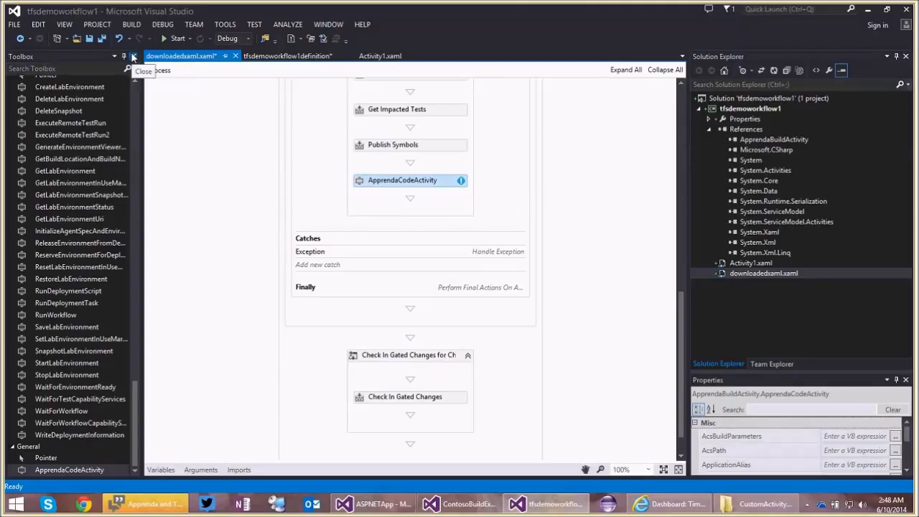
click(133, 57)
click(907, 57)
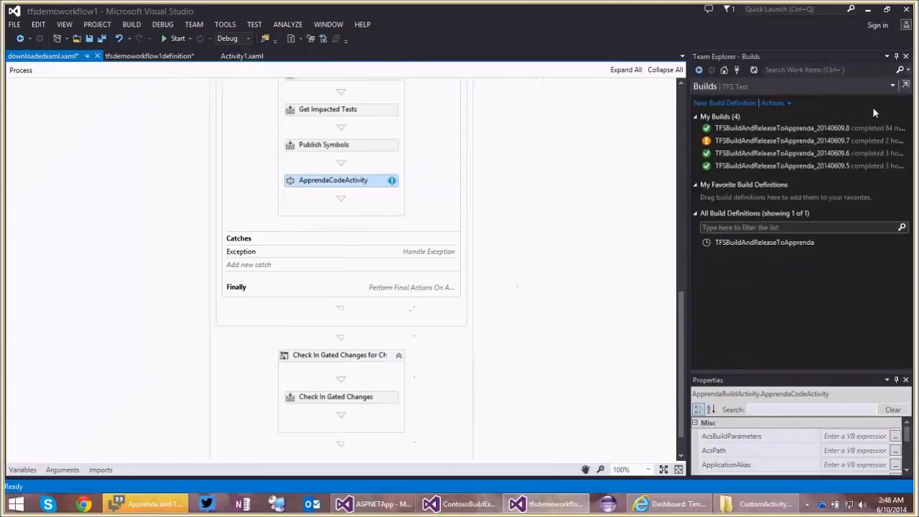
Close Team Explorer and bring up the full property list of the newly inserted ApprendaCodeActivity.
click(906, 56)
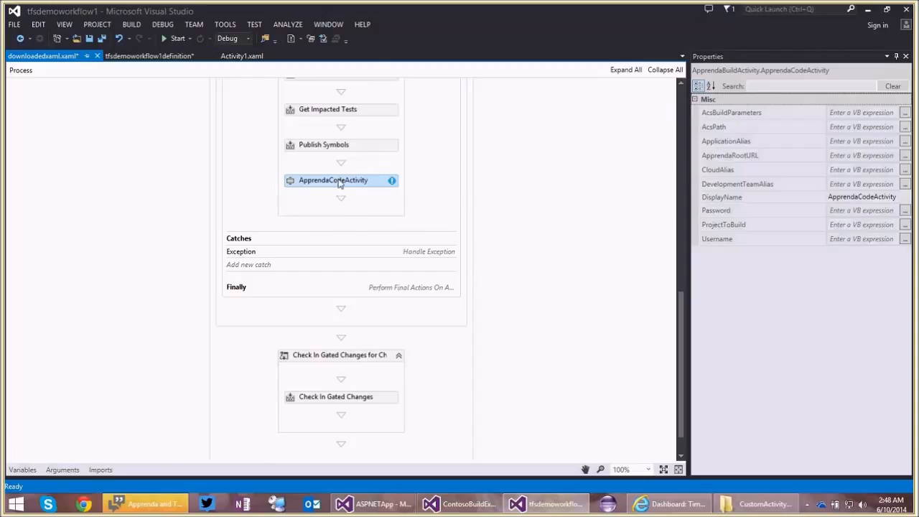
right_click(336, 181)
click(377, 308)
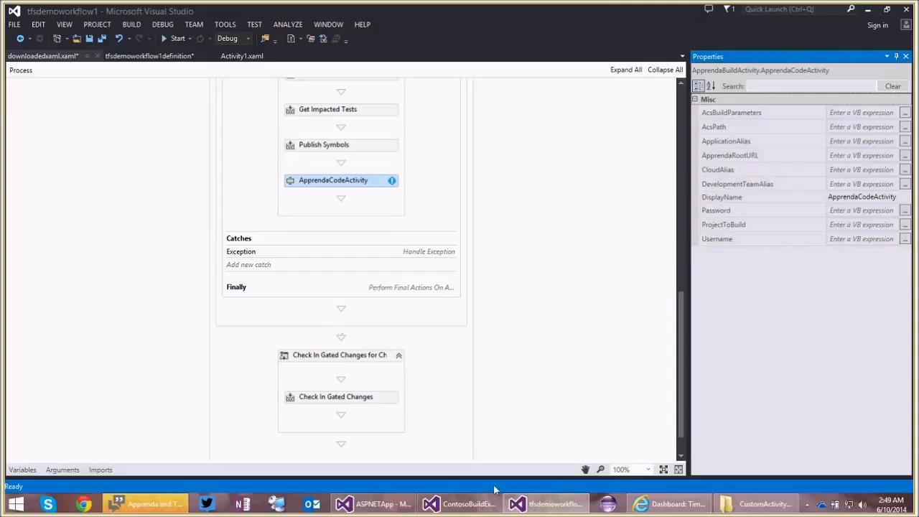
Switch to the ContosoBuildExtension project and examine the argument bindings of ApprendaCodeActivity in TFSBuildTemplateWithApprenda.xaml, including AcsBuildParameters, AcsPath and CloudAlias.
click(473, 507)
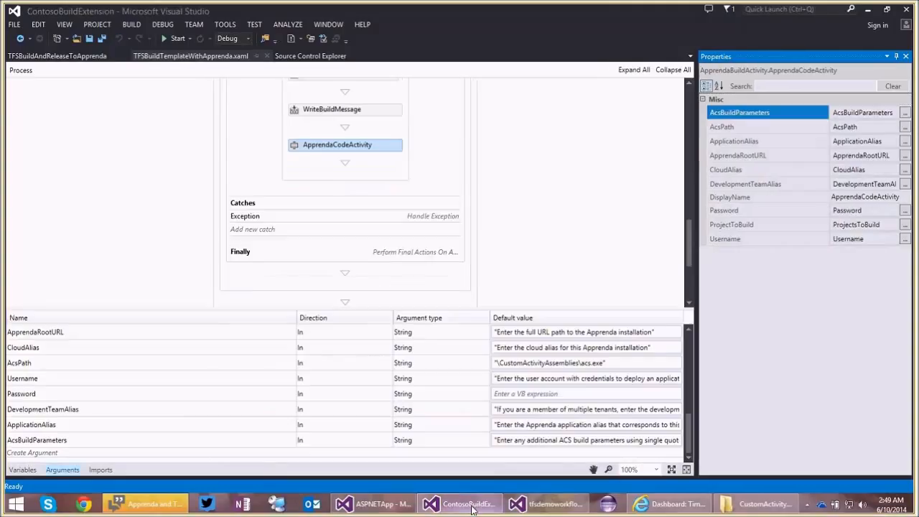
click(358, 146)
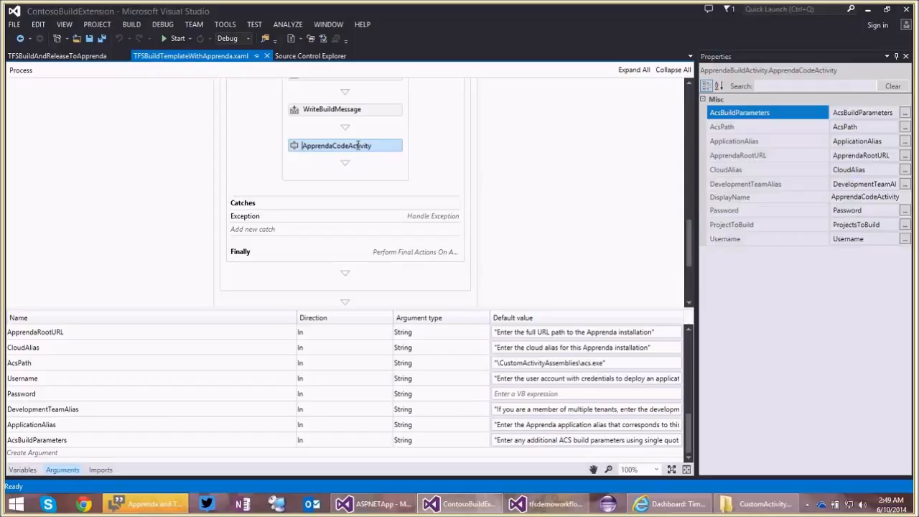
click(860, 113)
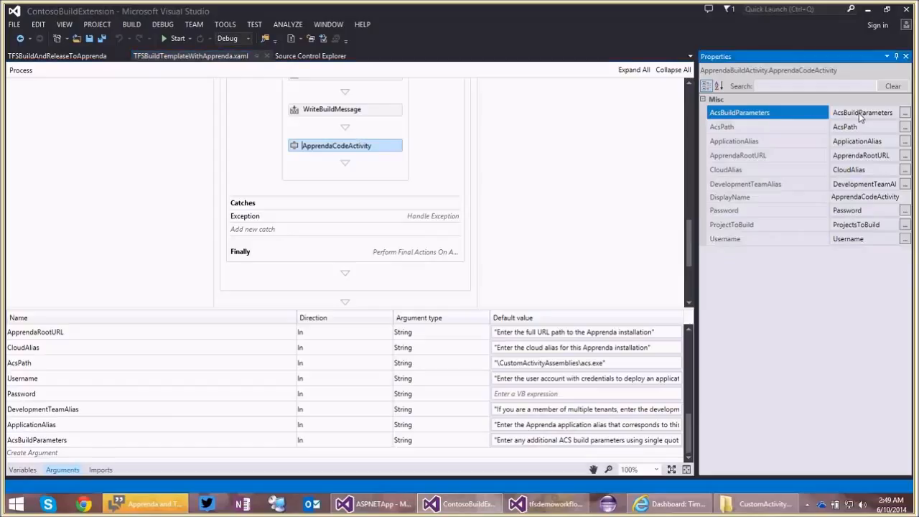
click(859, 113)
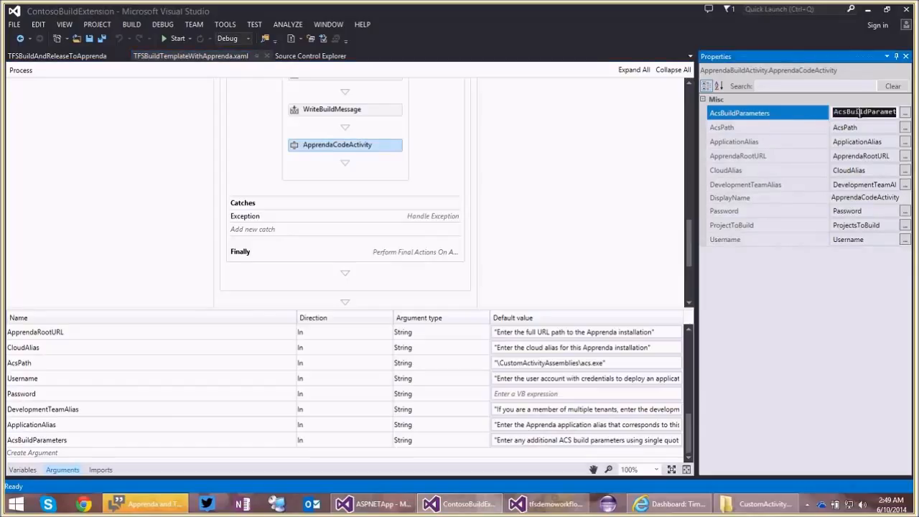
click(770, 130)
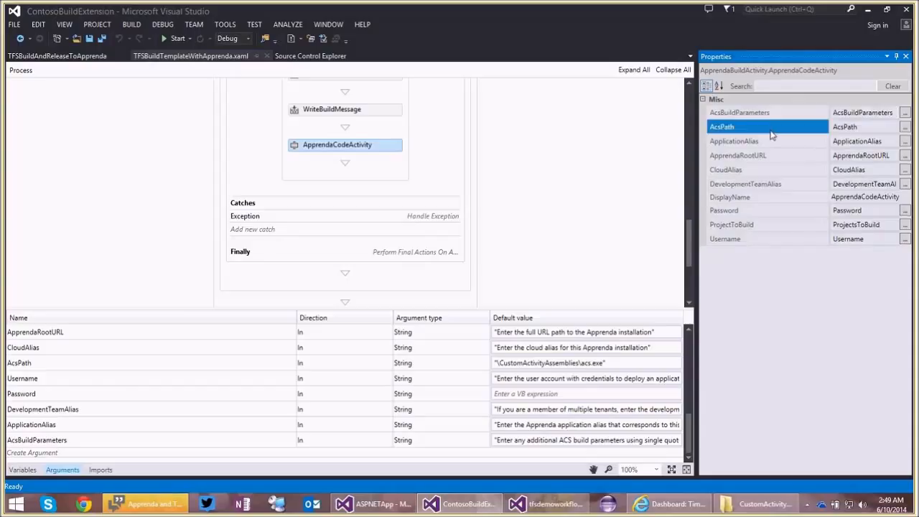
click(851, 128)
click(769, 170)
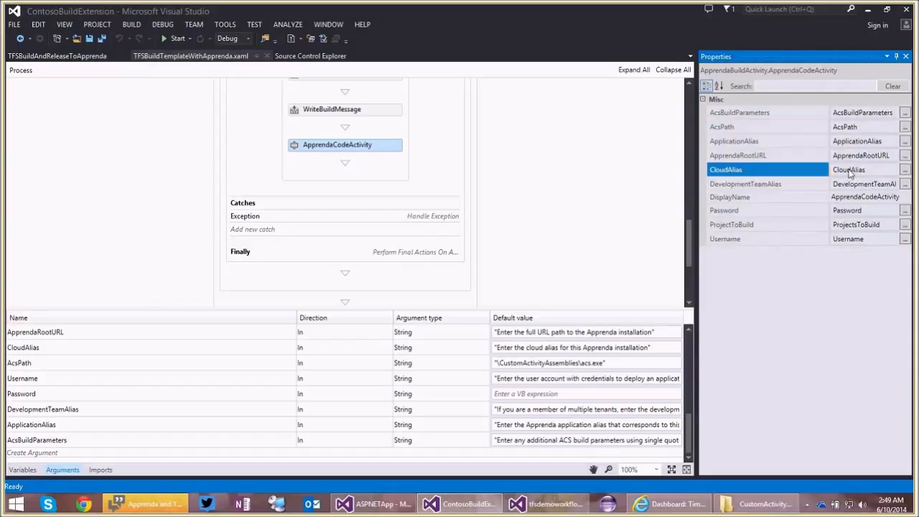
click(852, 169)
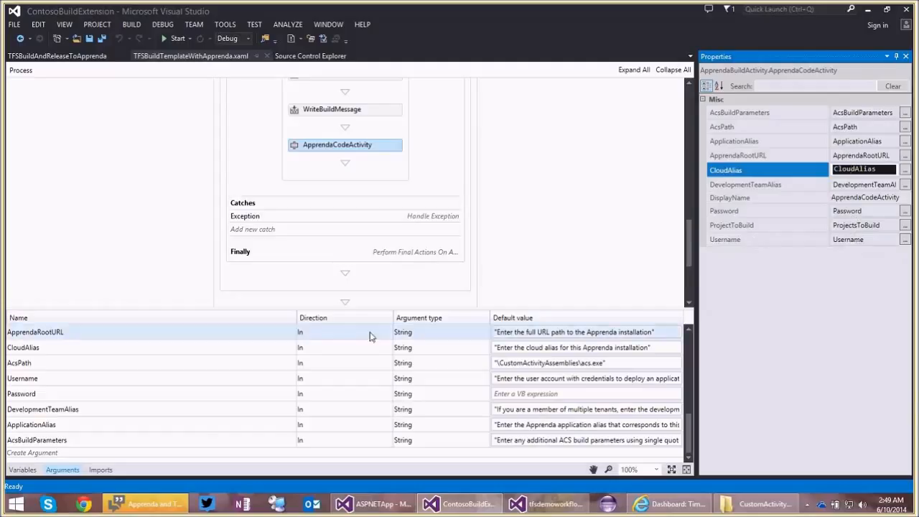
Examine the template's Apprenda arguments and their default values, including ApprendaRootURL, Username and ApplicationAlias.
click(62, 471)
click(62, 471)
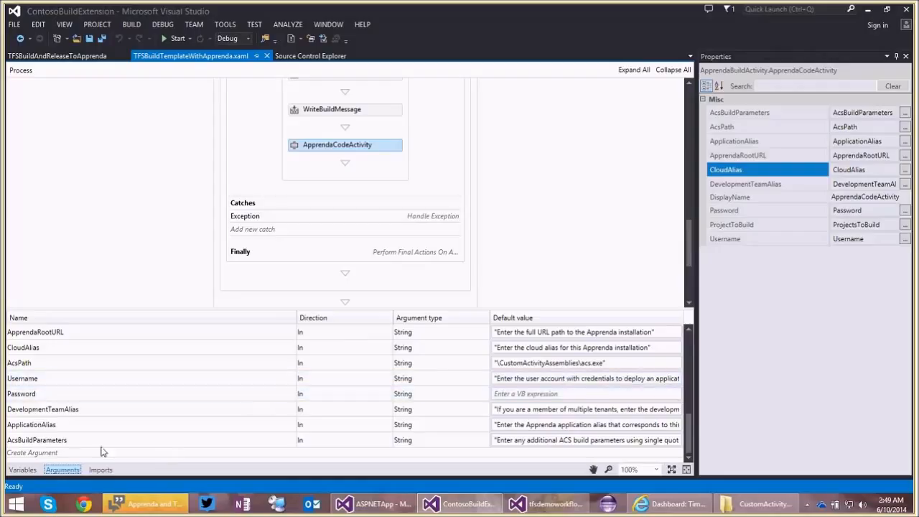
click(81, 340)
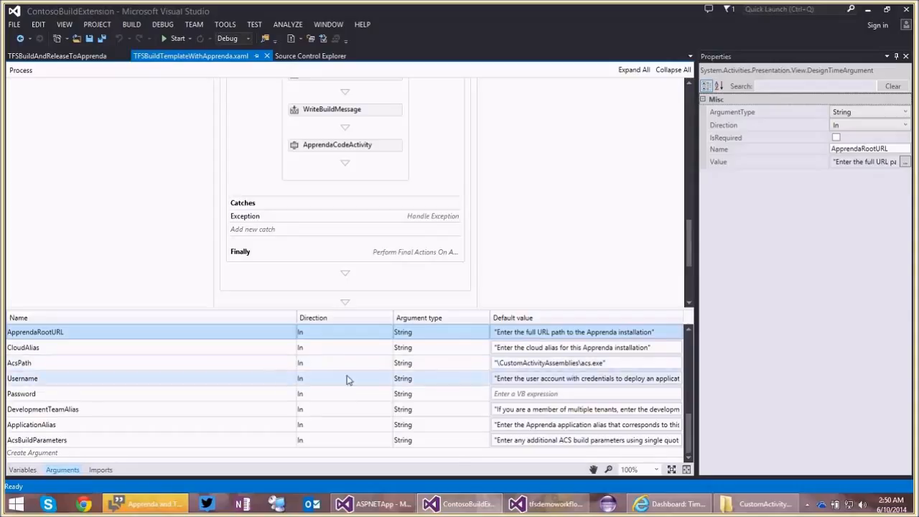
click(290, 380)
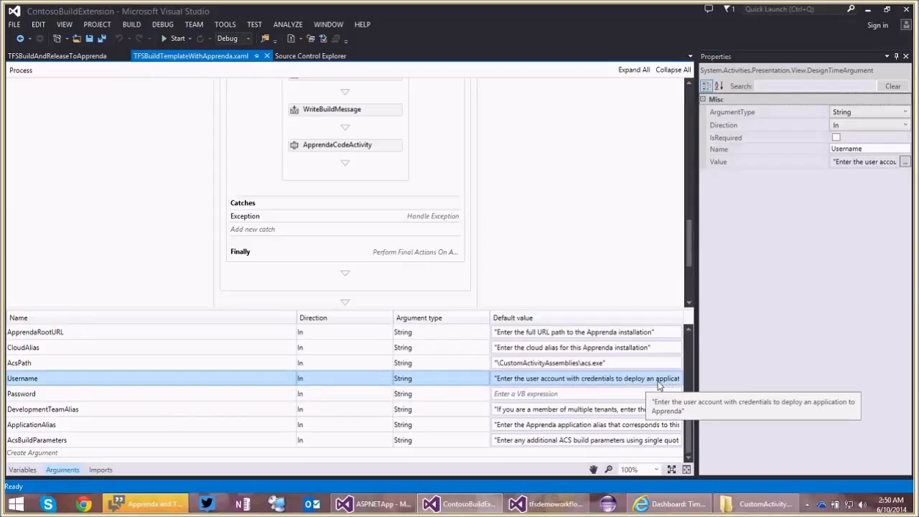
click(228, 431)
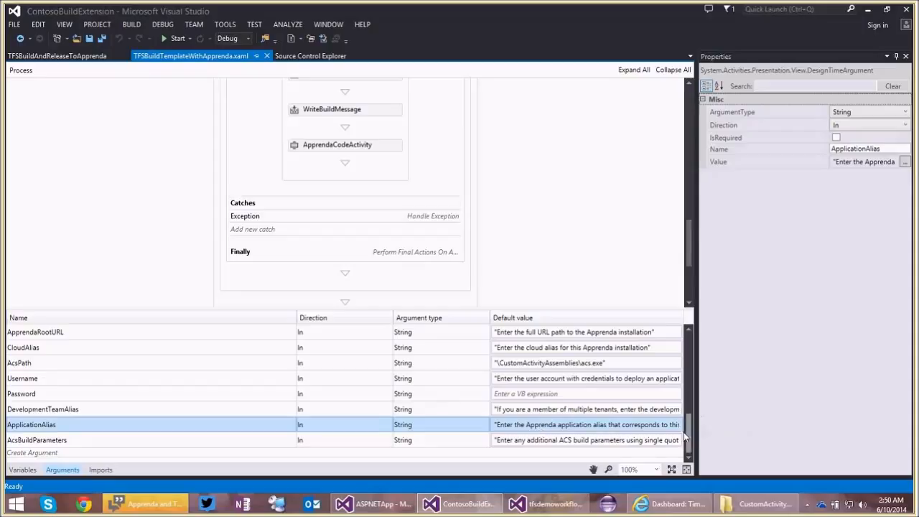
Open the Metadata argument's collection in the Process Parameter Metadata Editor and inspect the CloudAlias and ApprendaRootURL entries.
drag(690, 433, 692, 408)
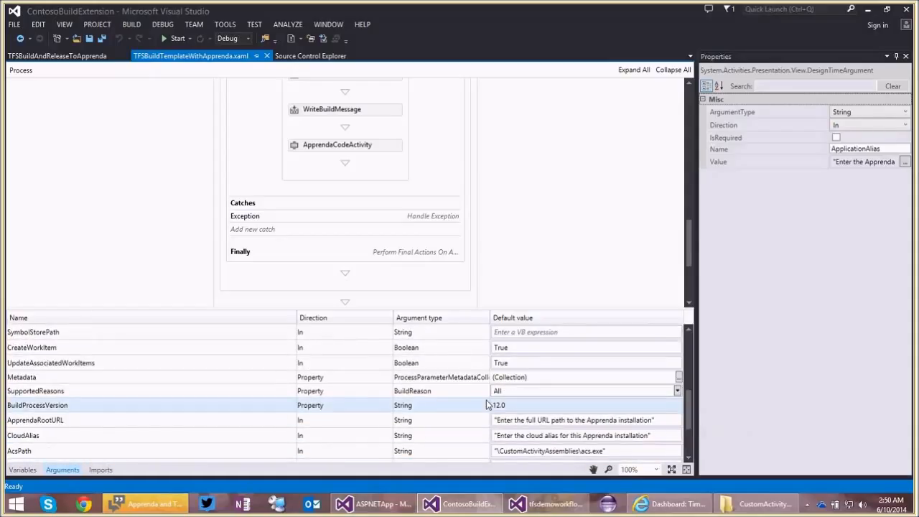
click(459, 377)
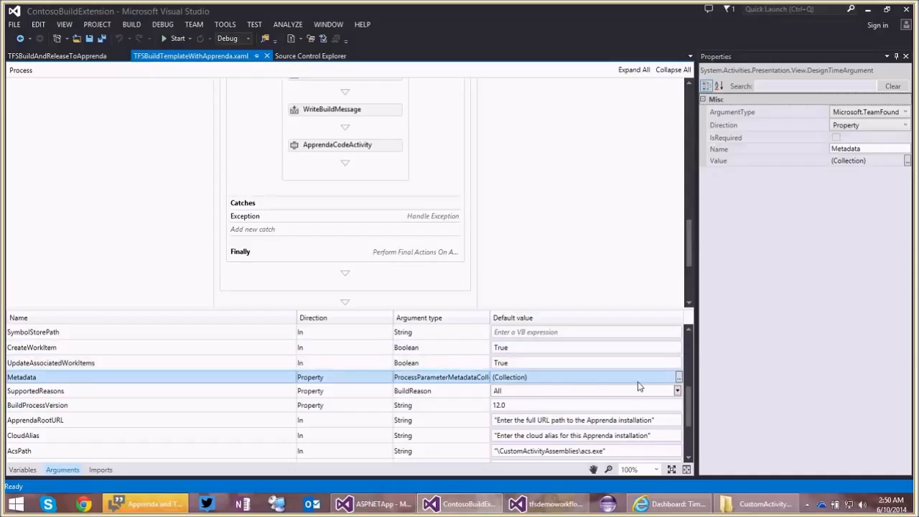
click(680, 379)
drag(392, 210, 397, 352)
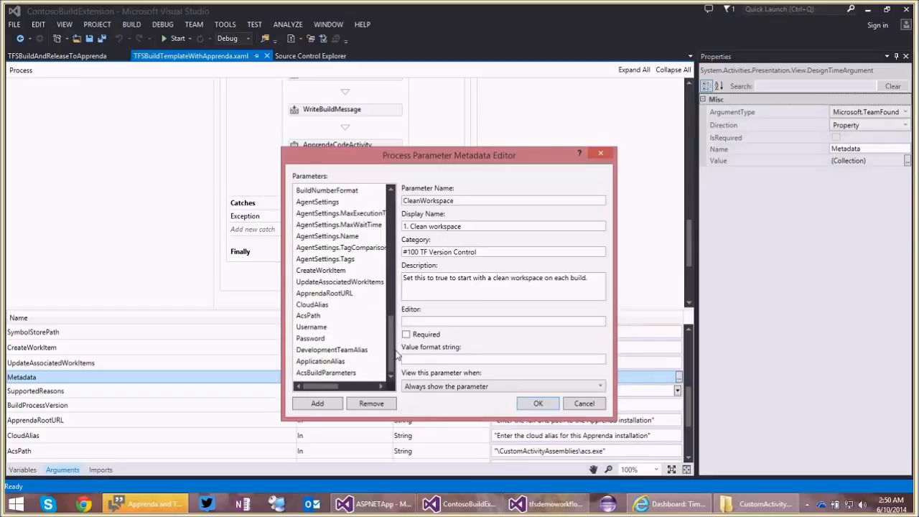
click(316, 304)
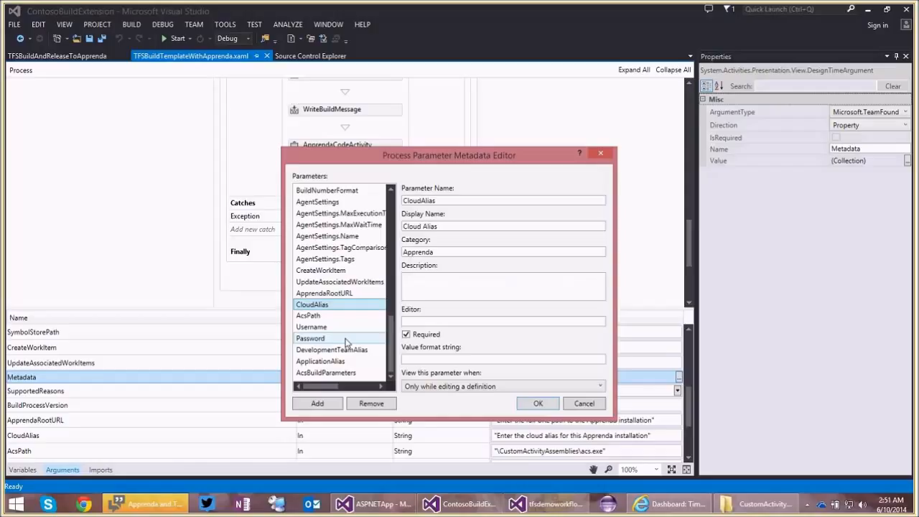
click(350, 294)
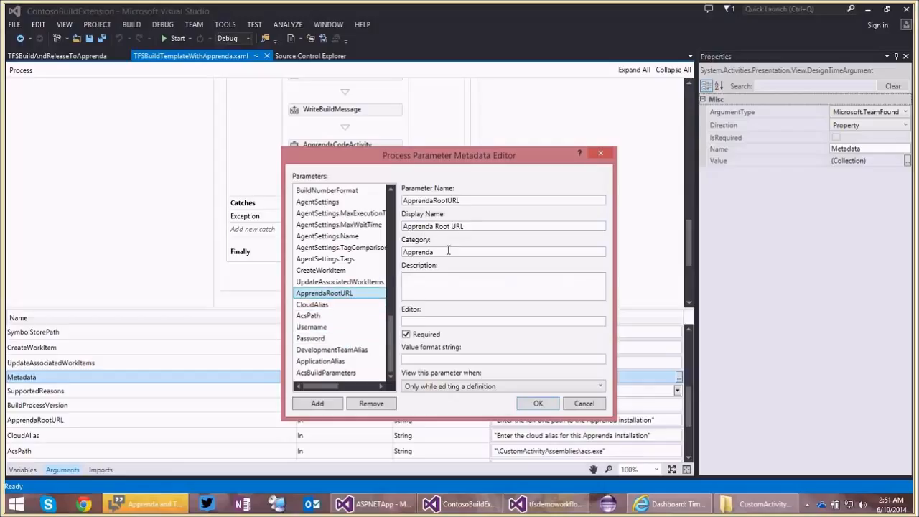
click(446, 252)
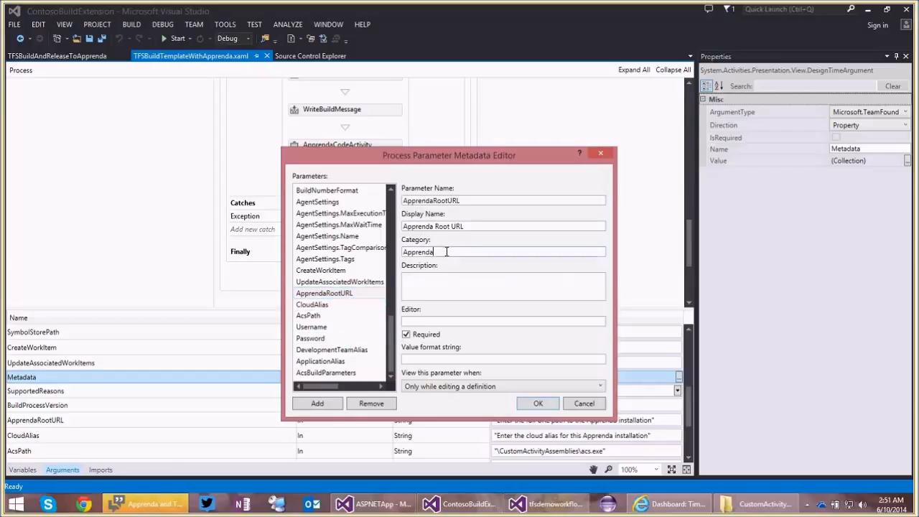
Review the metadata entries from AcsPath through AcsBuildParameters, leave the editor without applying changes, and reselect ApprendaCodeActivity.
click(378, 317)
click(349, 327)
click(348, 338)
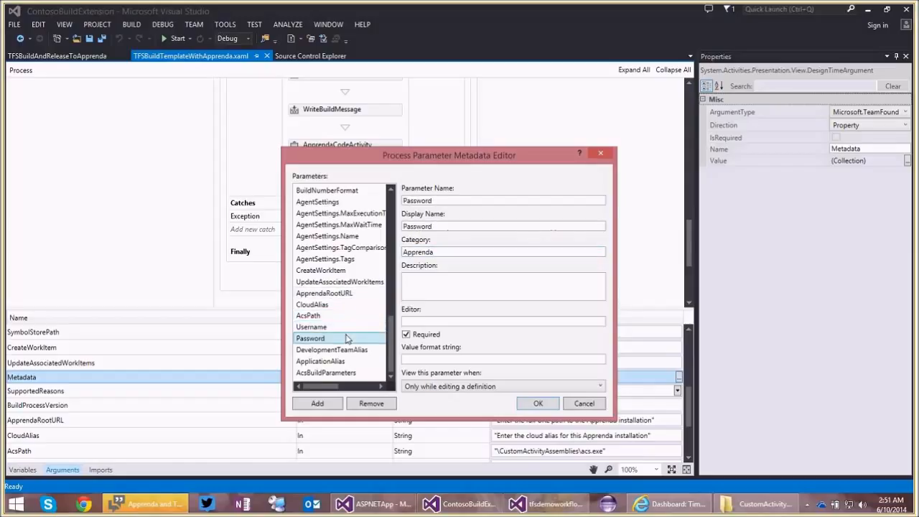
key(Down)
key(Down)
key(Down)
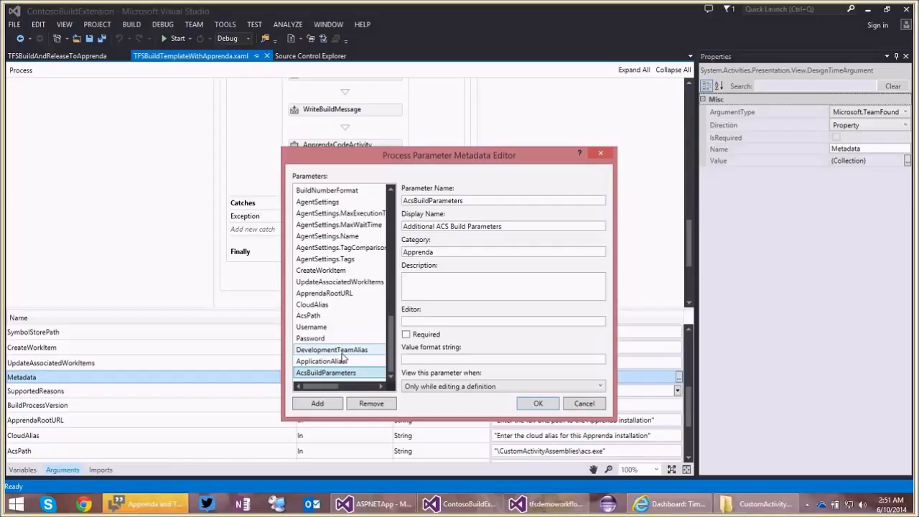
click(581, 405)
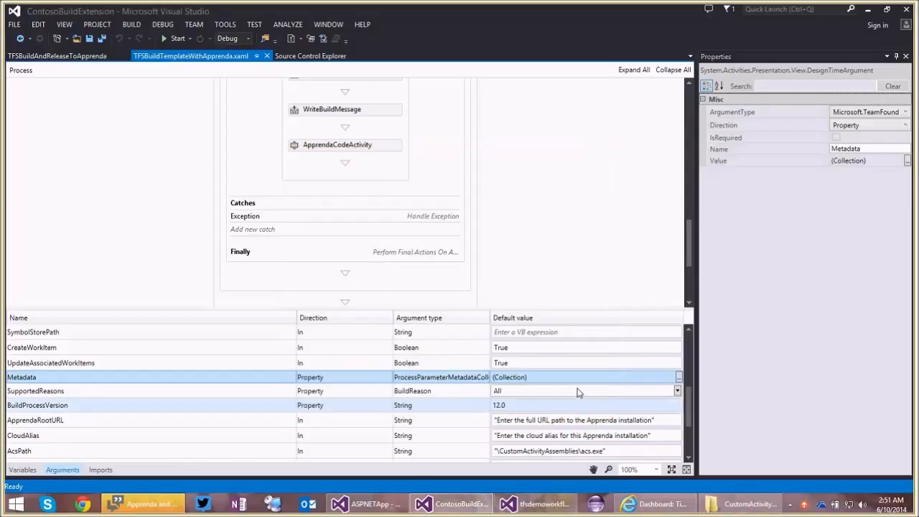
click(348, 148)
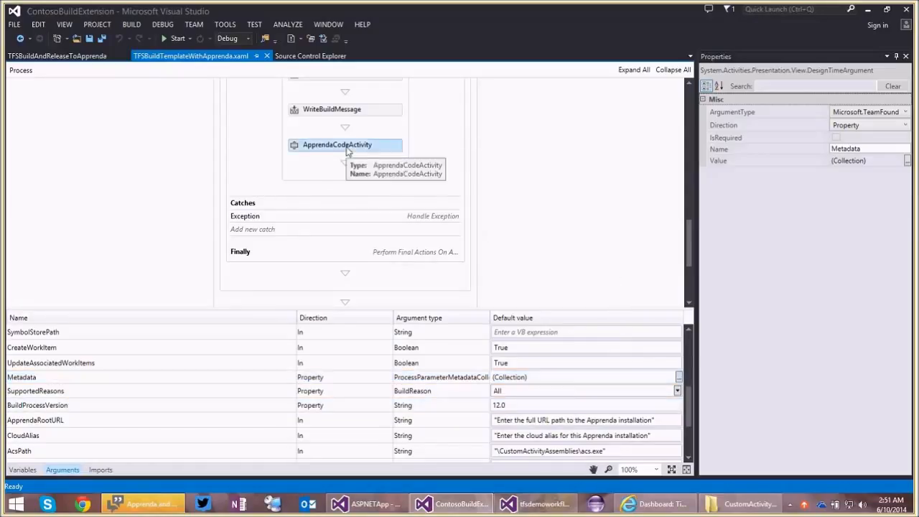
click(348, 148)
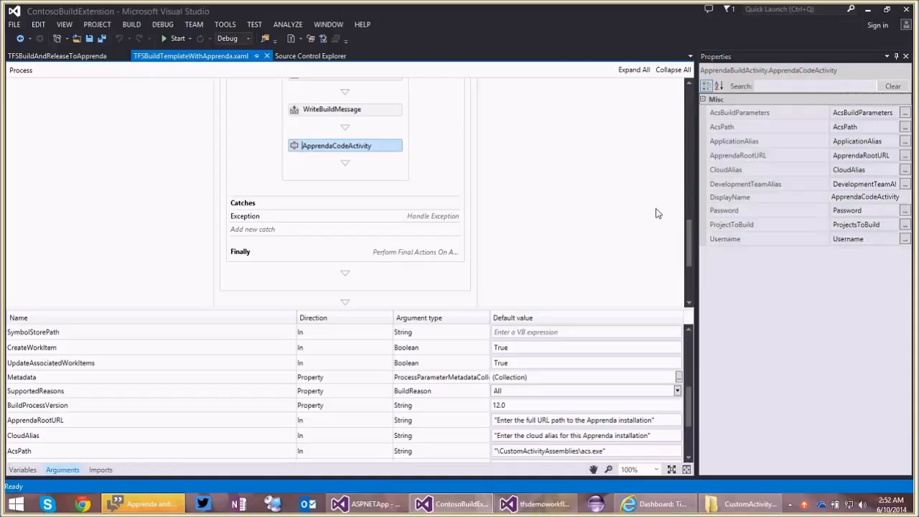
Switch to the ASPNETApp project and examine the additional ACS build parameters and application alias in the TFSBuildAndReleaseToApprenda build definition.
click(372, 504)
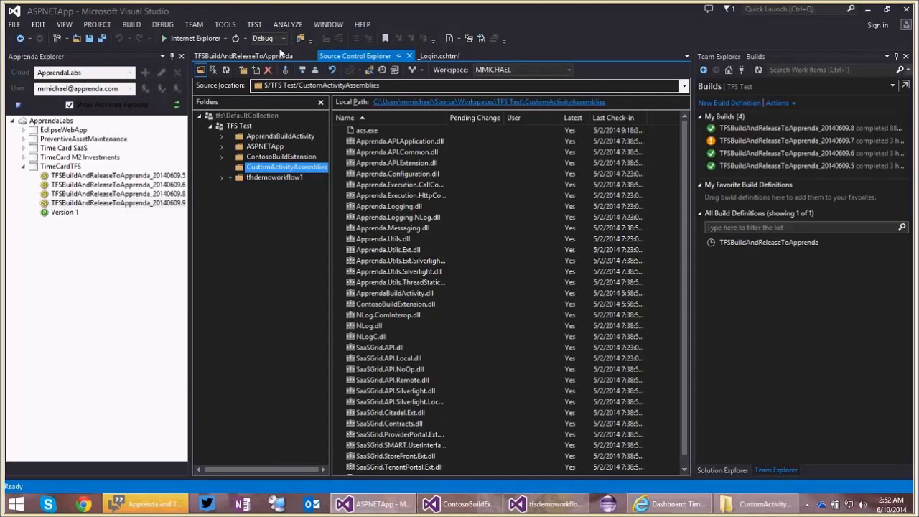
click(269, 56)
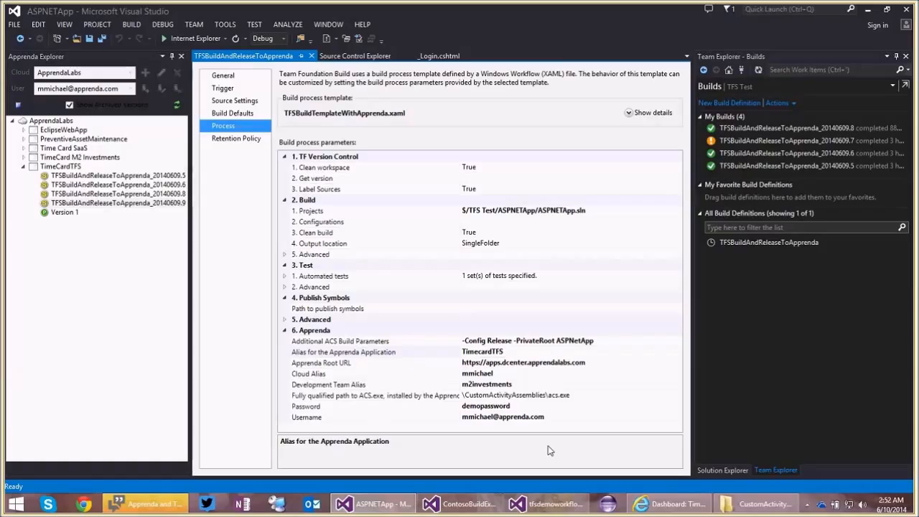
click(538, 339)
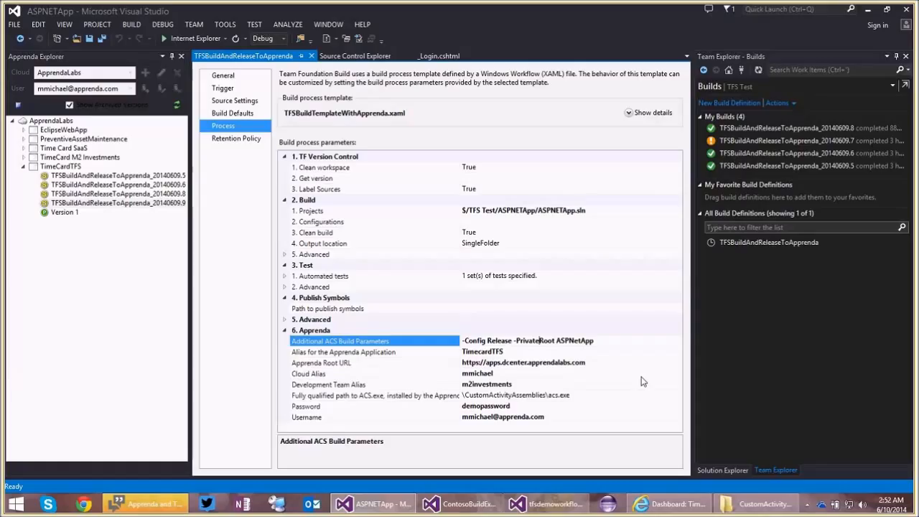
double_click(583, 340)
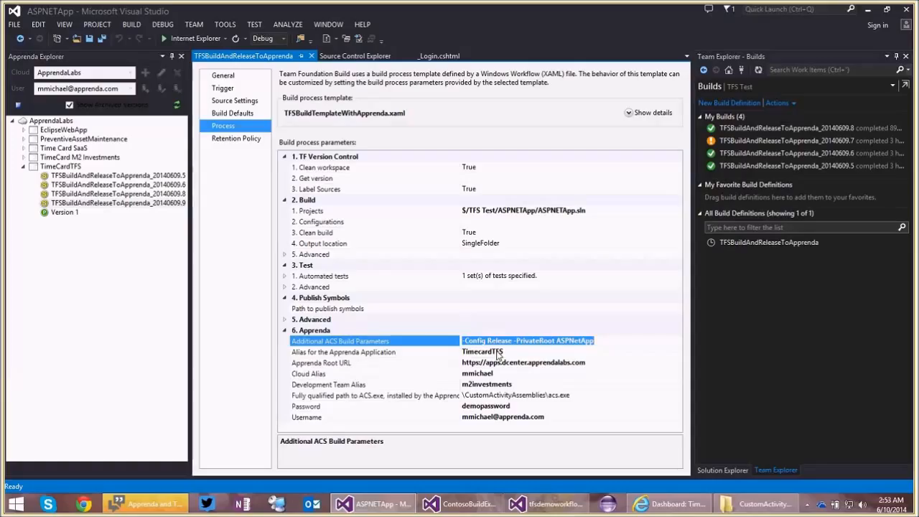
click(498, 352)
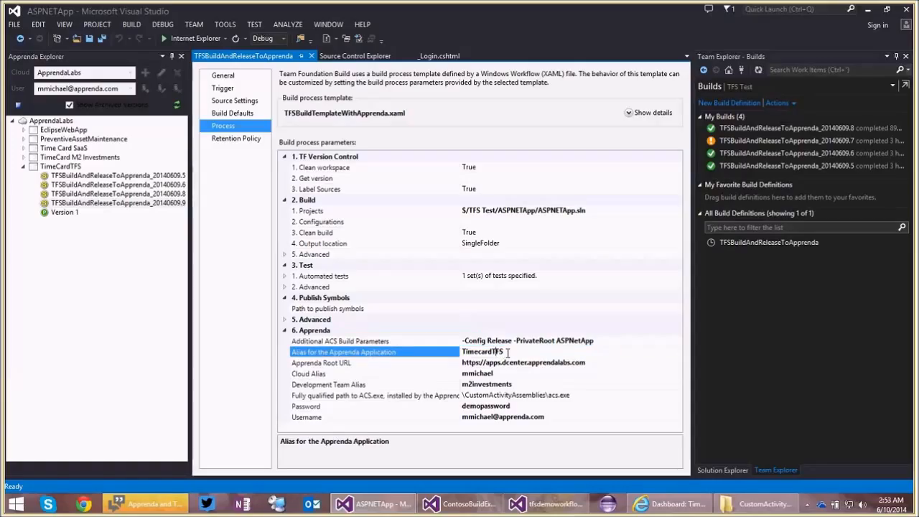
drag(508, 352, 463, 352)
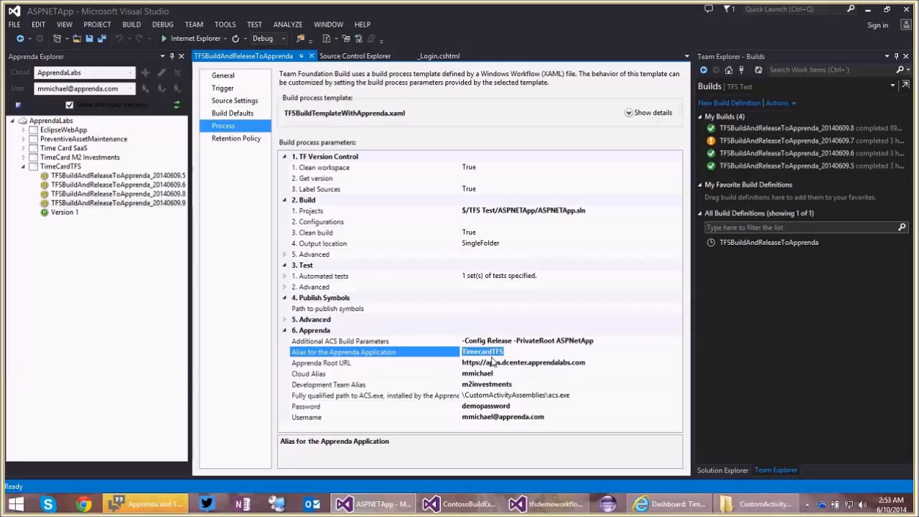
Review the build definition's Apprenda Root URL, Cloud Alias, Development Team Alias, ACS.exe path and Password parameters.
click(493, 362)
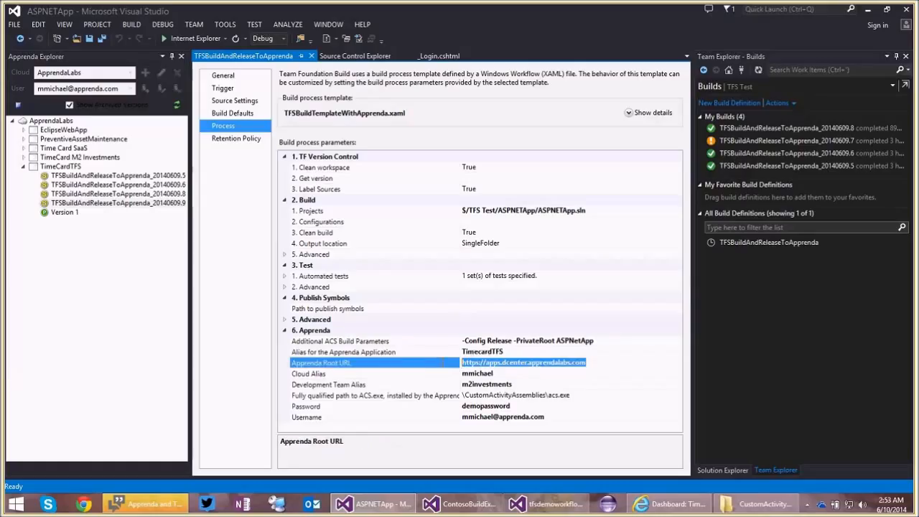
click(501, 374)
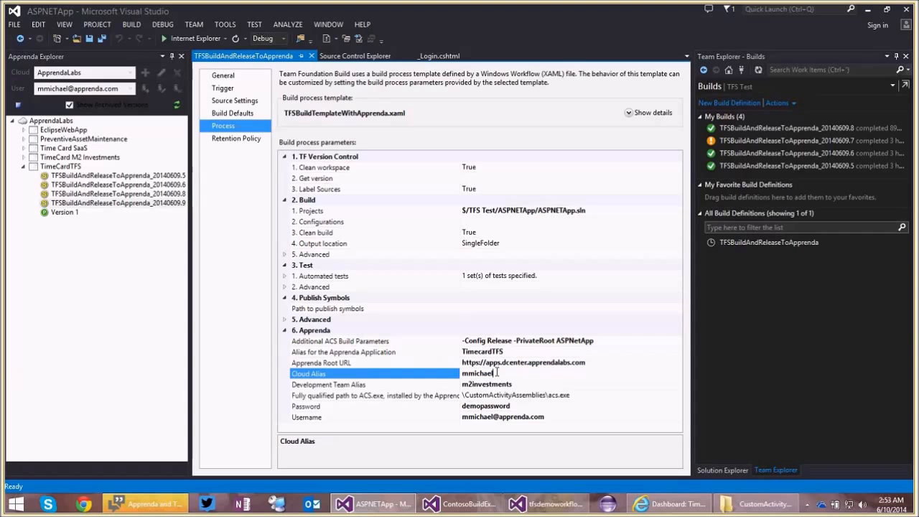
click(495, 385)
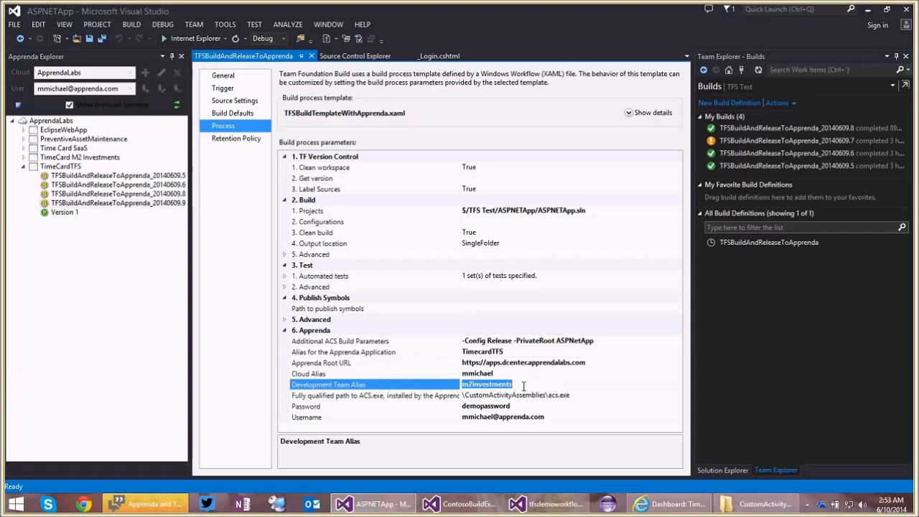
click(570, 384)
click(571, 395)
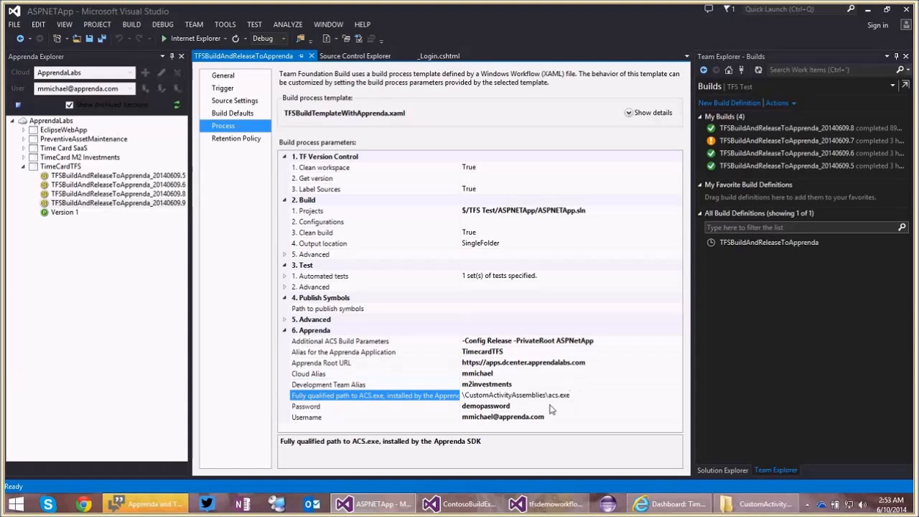
click(550, 406)
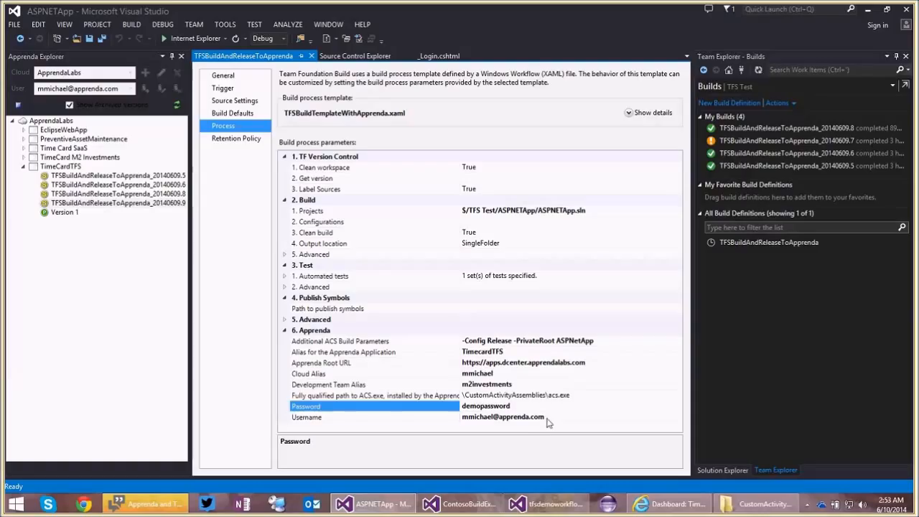
Review the build definition's Username parameter and the Projects parameter that selects the solution to build.
click(548, 418)
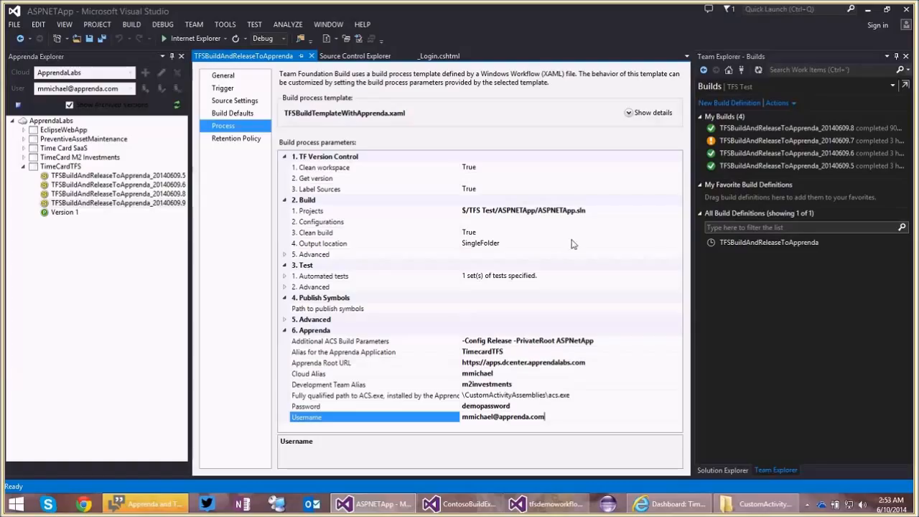
click(604, 210)
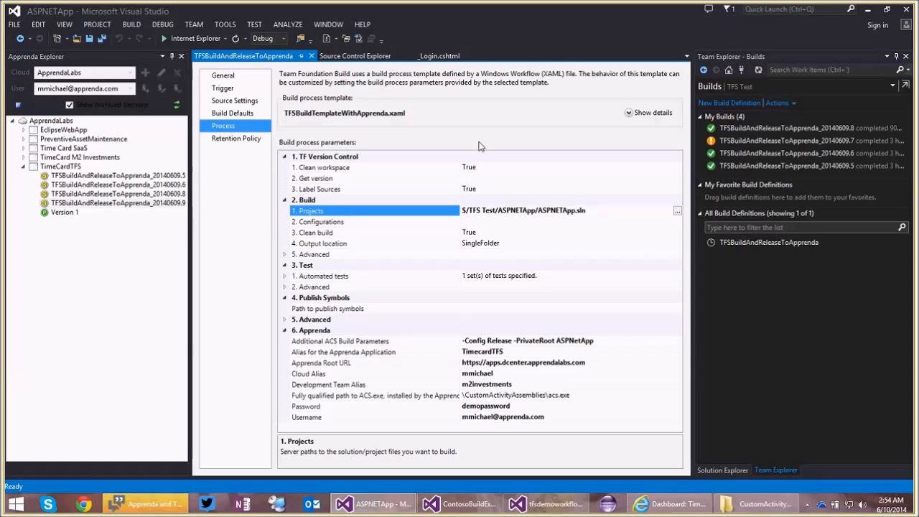
Undo all pending source control changes in the TFS Test project, discarding the modifications to every checked-out file.
click(355, 56)
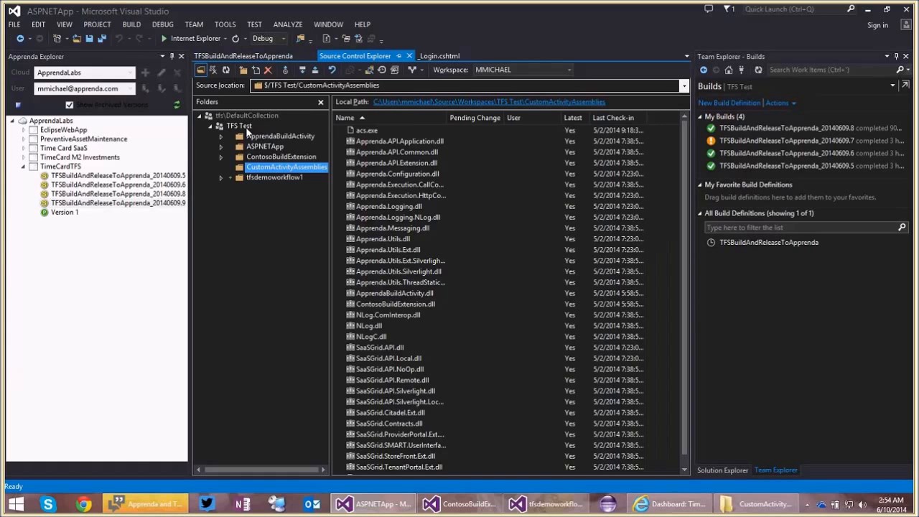
right_click(248, 129)
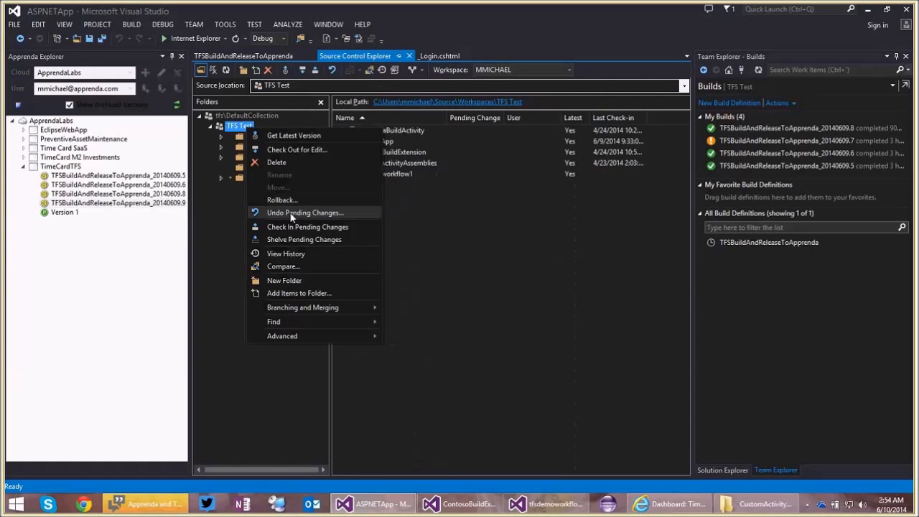
click(292, 214)
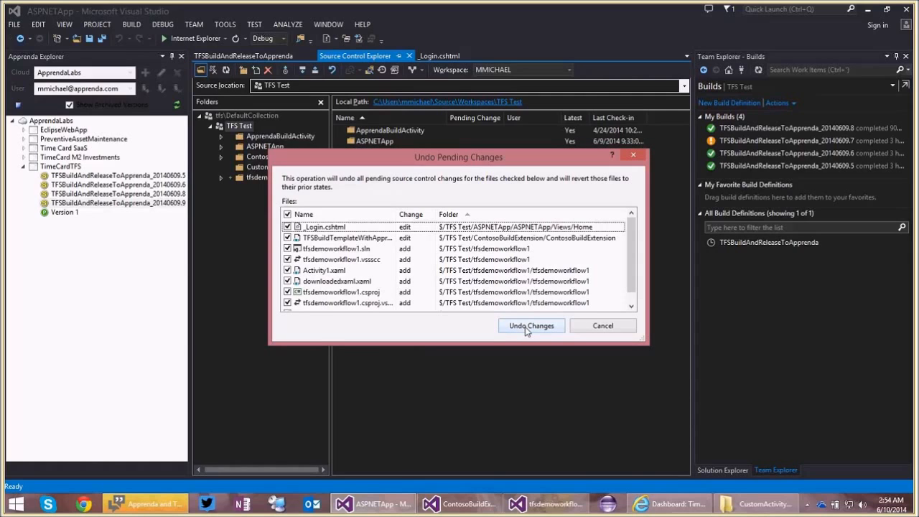
click(530, 327)
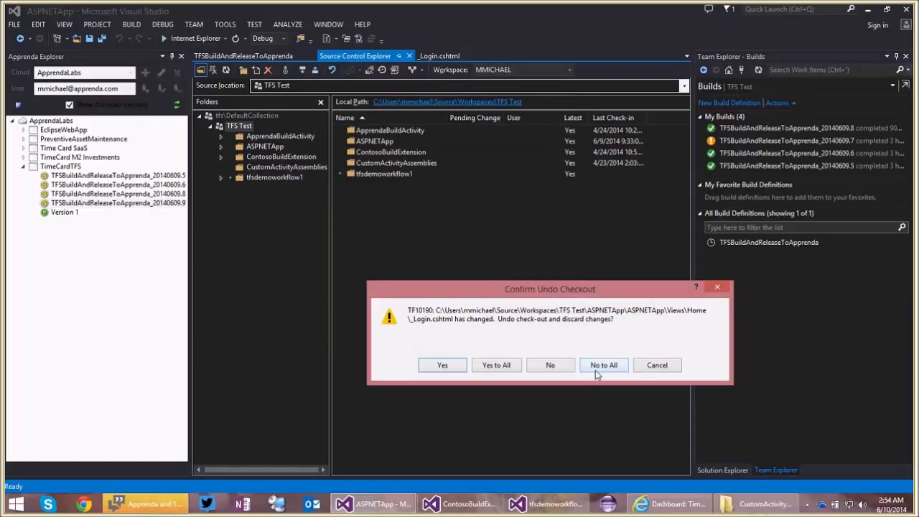
click(492, 364)
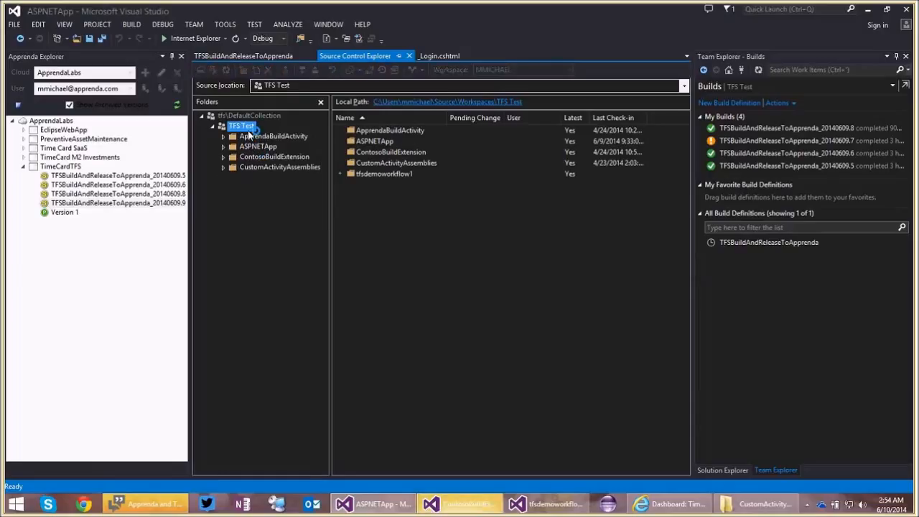
Replace the h2 heading text in _Login.cshtml with "Demo 2.54am - Apprenda and TFS better together" and save the file.
click(436, 55)
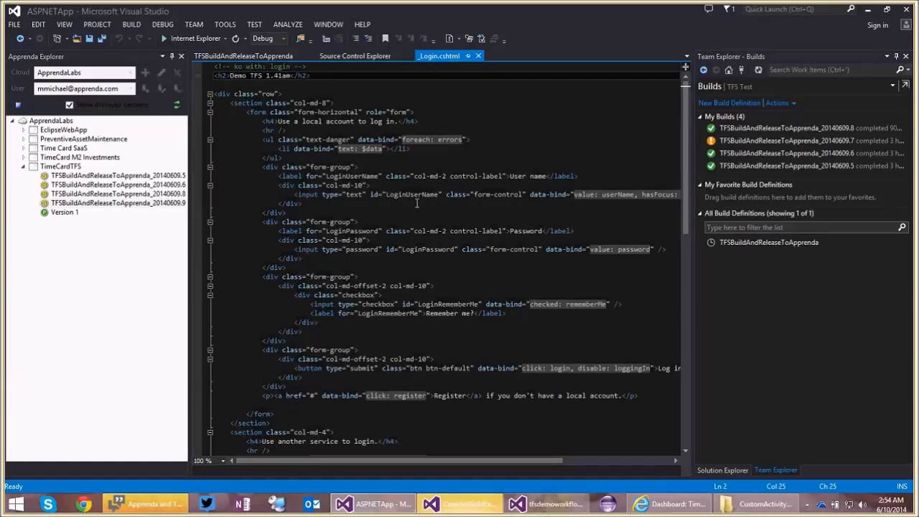
click(291, 77)
key(BackSpace)
key(BackSpace)
key(BackSpace)
key(BackSpace)
key(BackSpace)
key(BackSpace)
key(BackSpace)
key(BackSpace)
key(BackSpace)
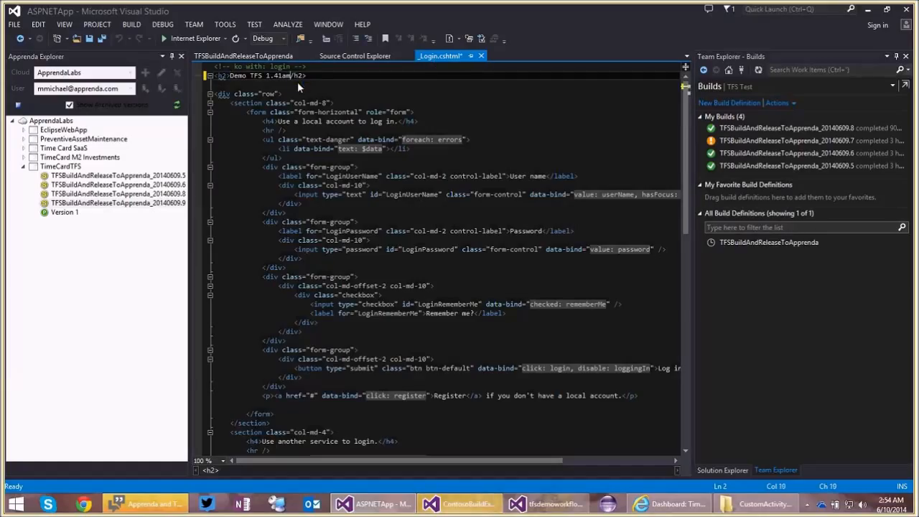
key(BackSpace)
key(BackSpace)
key(BackSpace)
key(BackSpace)
key(BackSpace)
key(BackSpace)
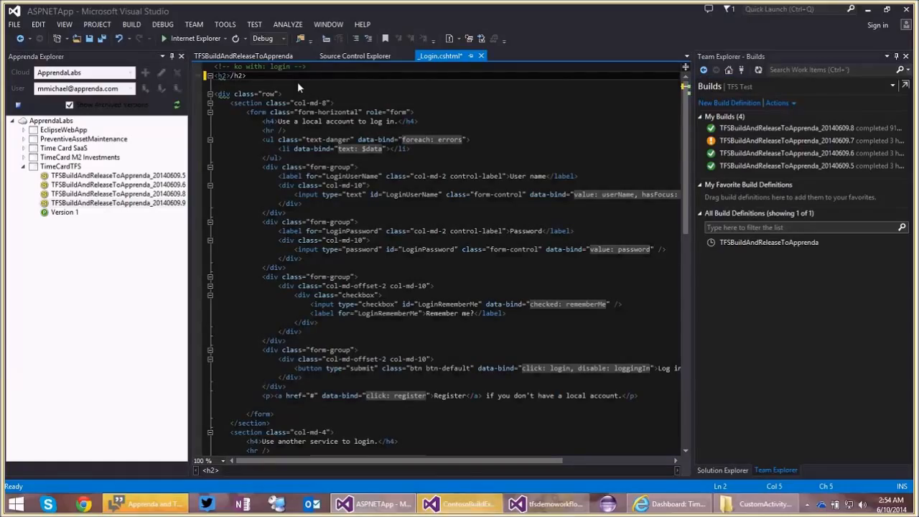
text(Demo 2.54am)
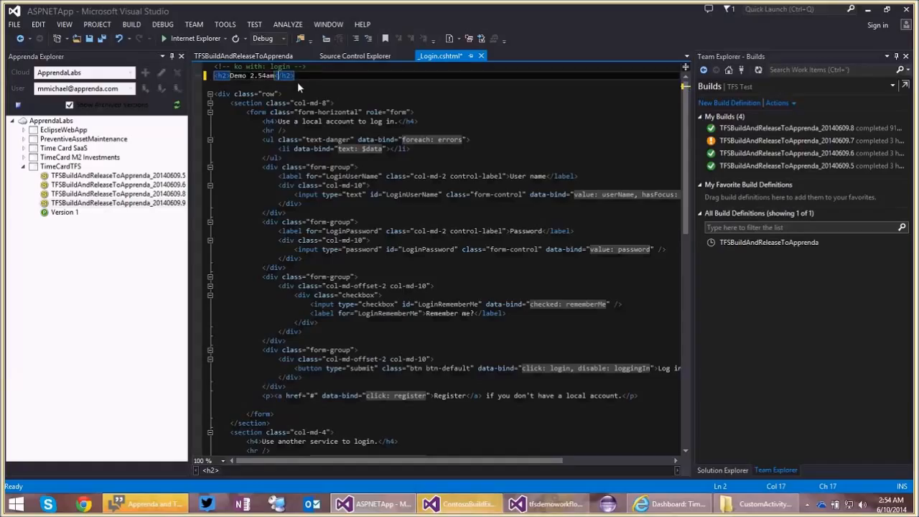
text( - A)
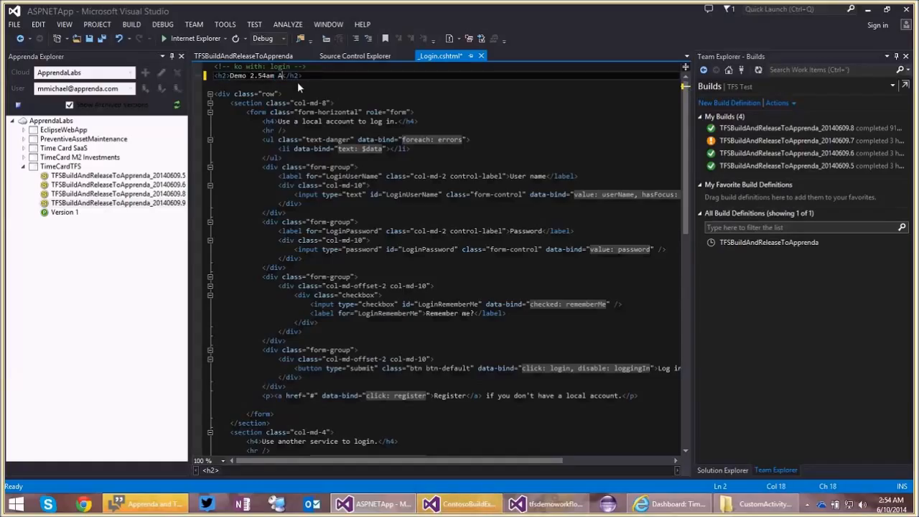
text(pprenda and FS)
key(BackSpace)
key(BackSpace)
text(TFS better)
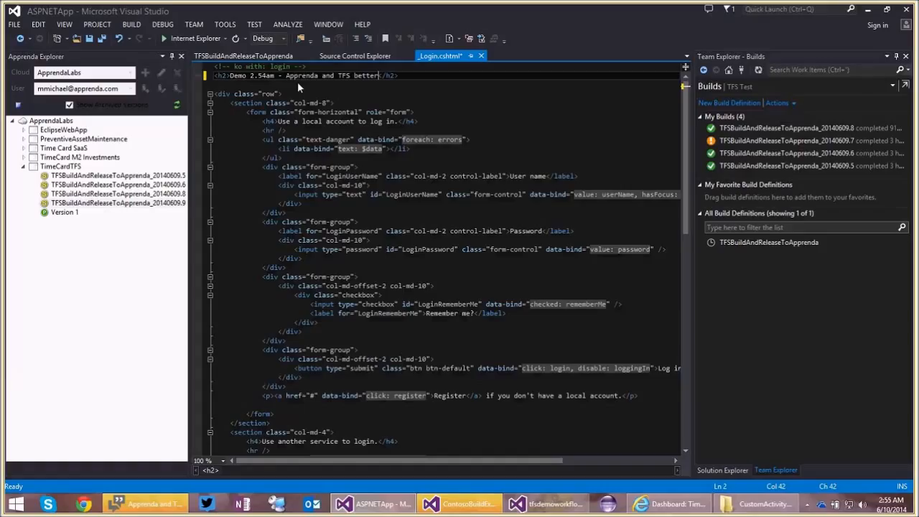
text( together)
key(ctrl+s)
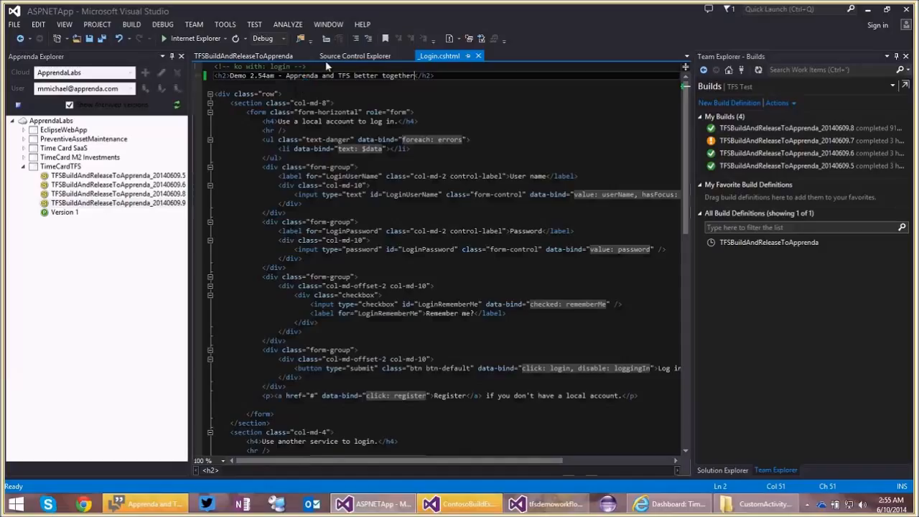
Check in the pending changes of the TFS Test project without a comment.
click(327, 57)
right_click(250, 129)
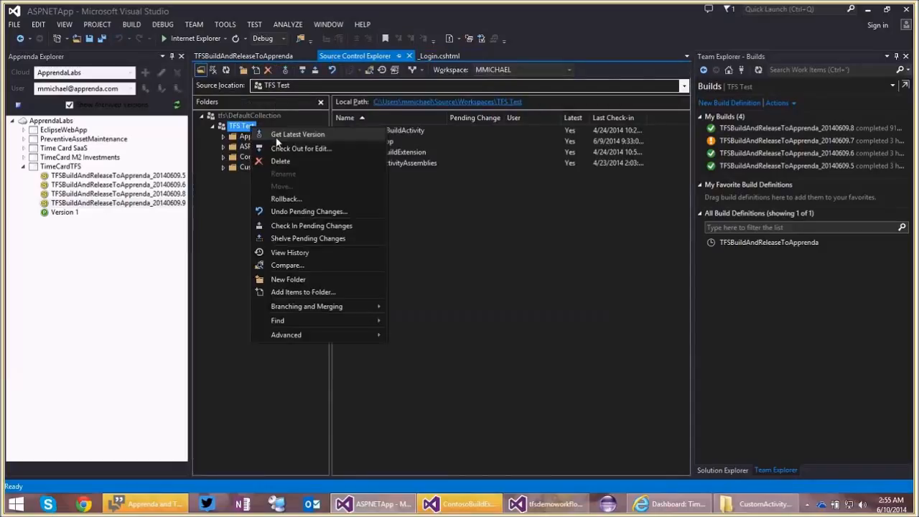
click(335, 227)
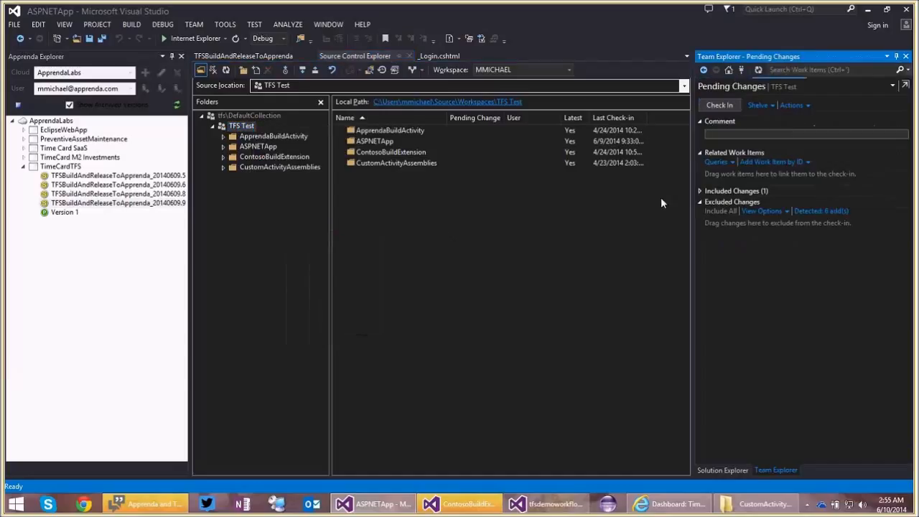
click(721, 106)
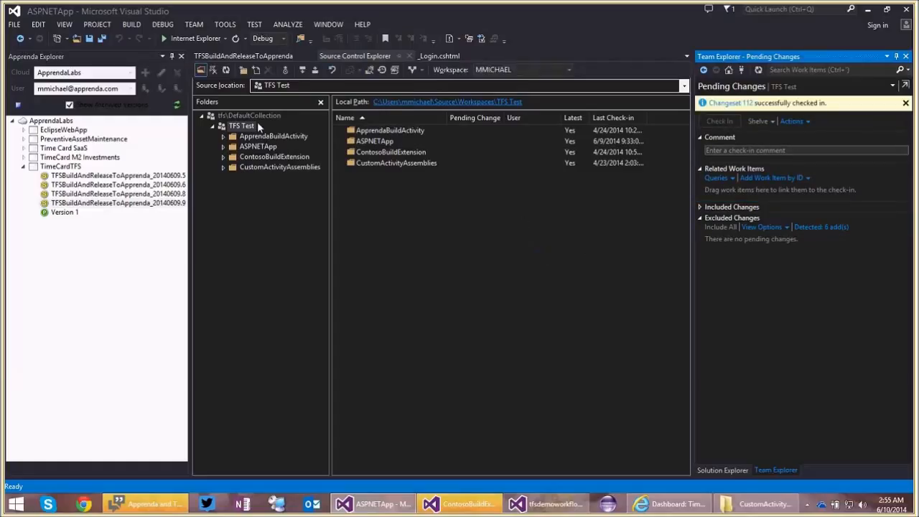
Queue a new TFSBuildAndReleaseToApprenda build with the default options and view the build definition's trigger settings.
click(259, 58)
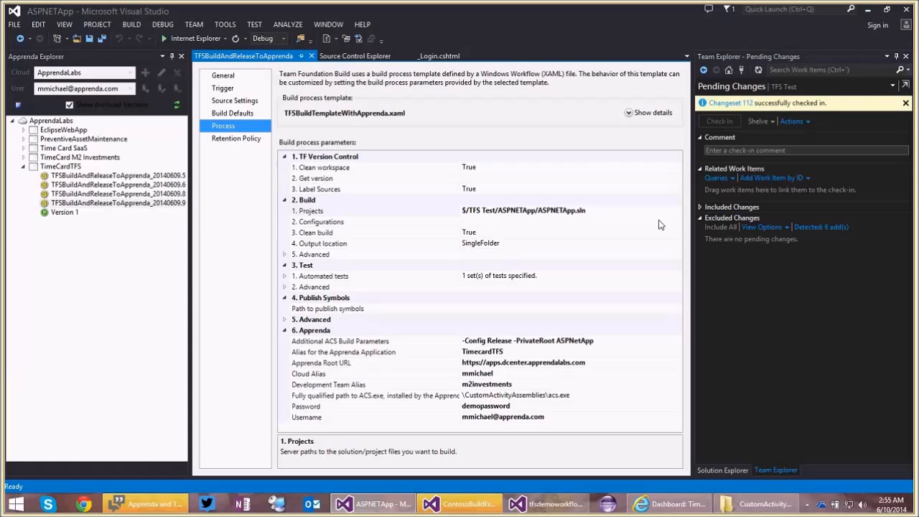
key(ctrl+0)
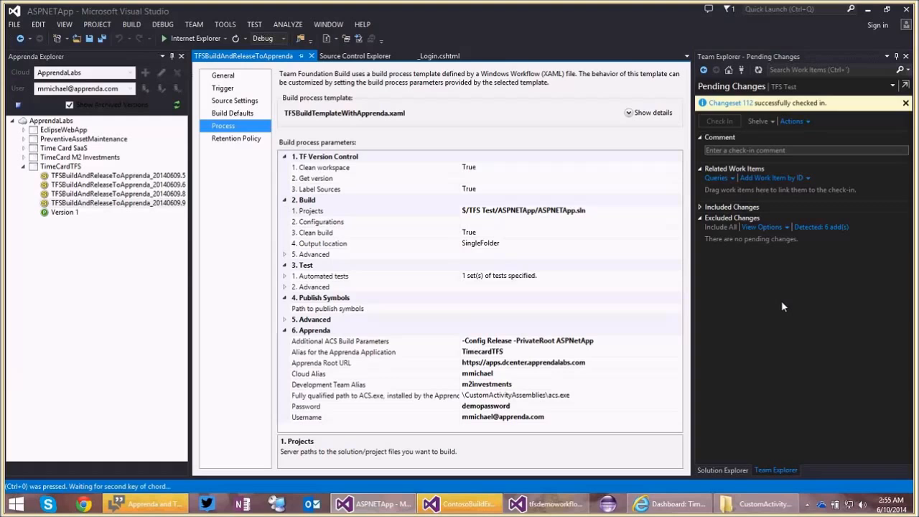
key(b)
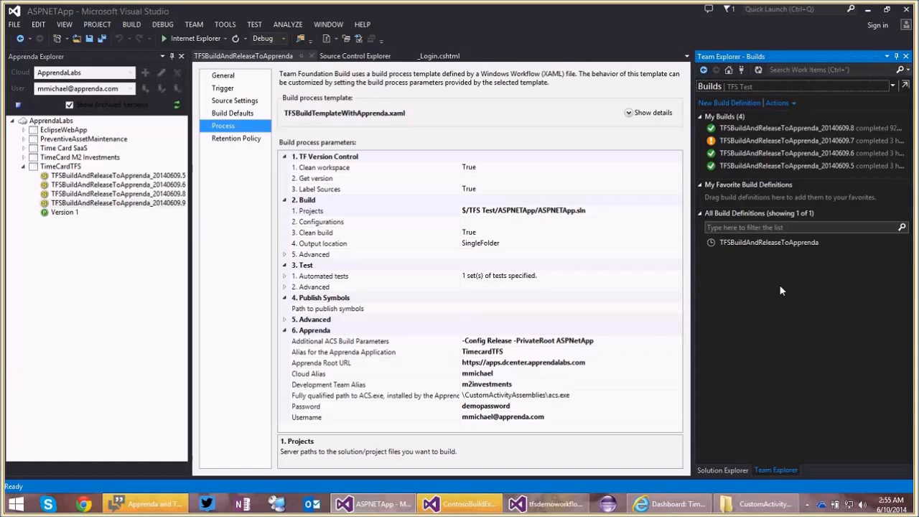
right_click(765, 245)
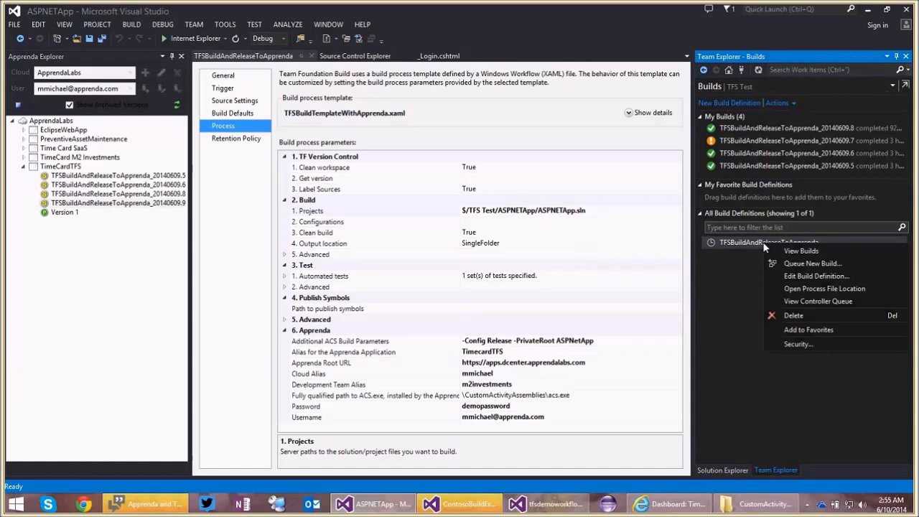
click(801, 266)
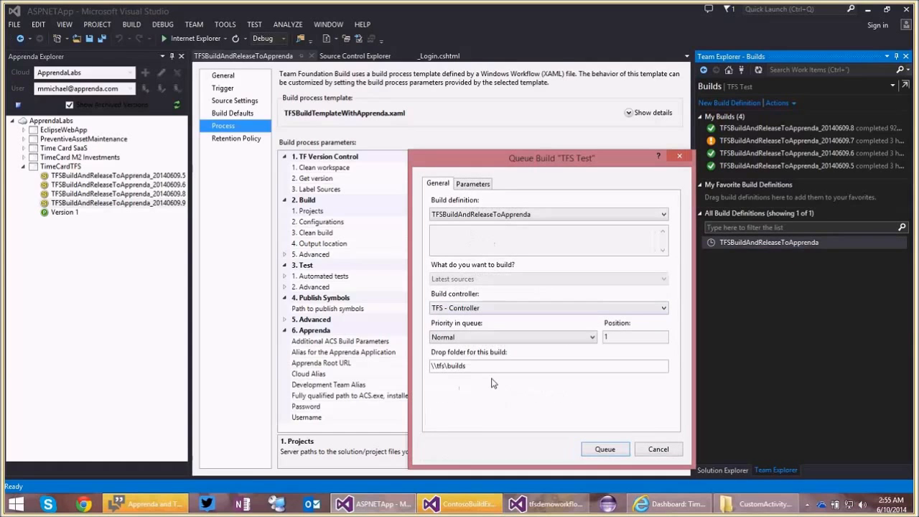
click(603, 449)
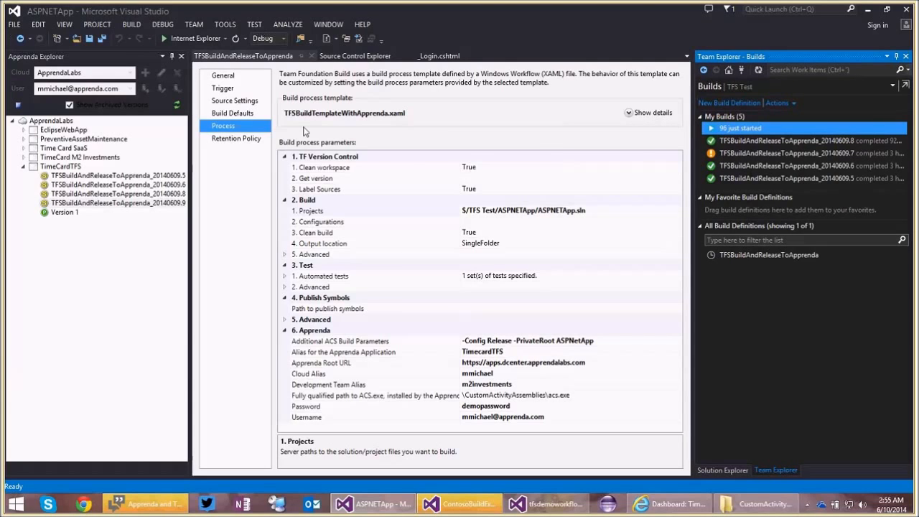
click(238, 89)
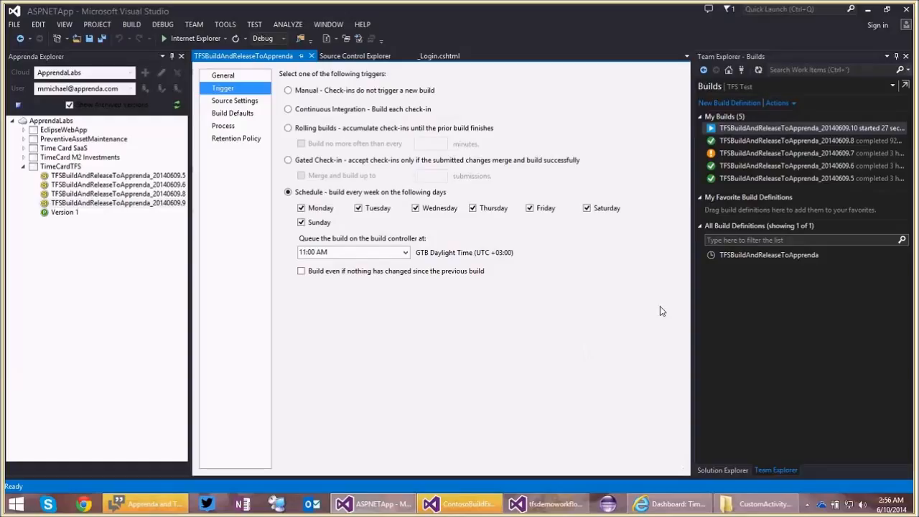
Open the activity log of build TFSBuildAndReleaseToApprenda_20140609.7 and review its ApprendaCodeActivity section.
double_click(760, 155)
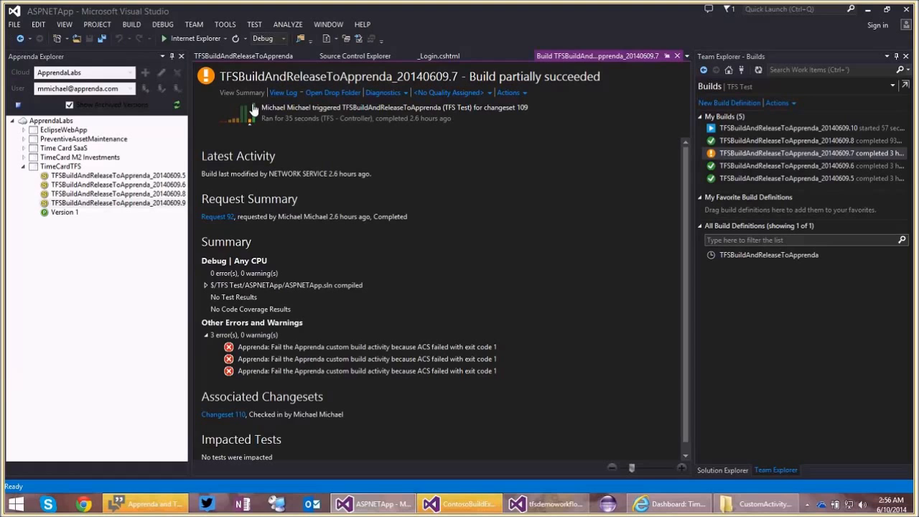
click(283, 92)
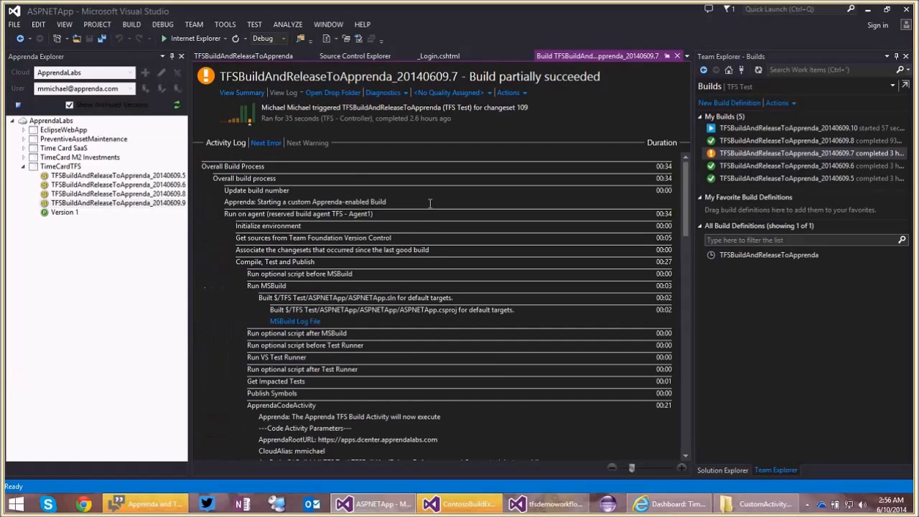
scroll(460, 194, down, 1)
scroll(460, 195, down, 4)
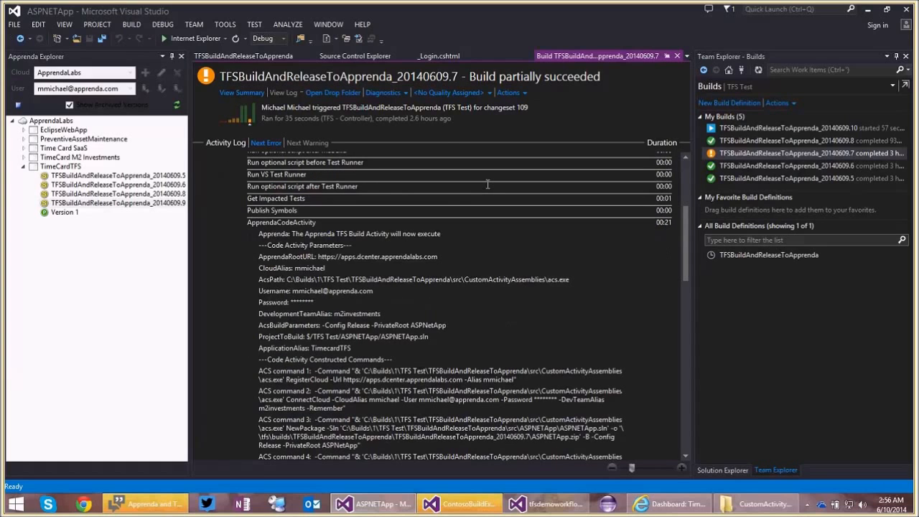
scroll(244, 191, down, 1)
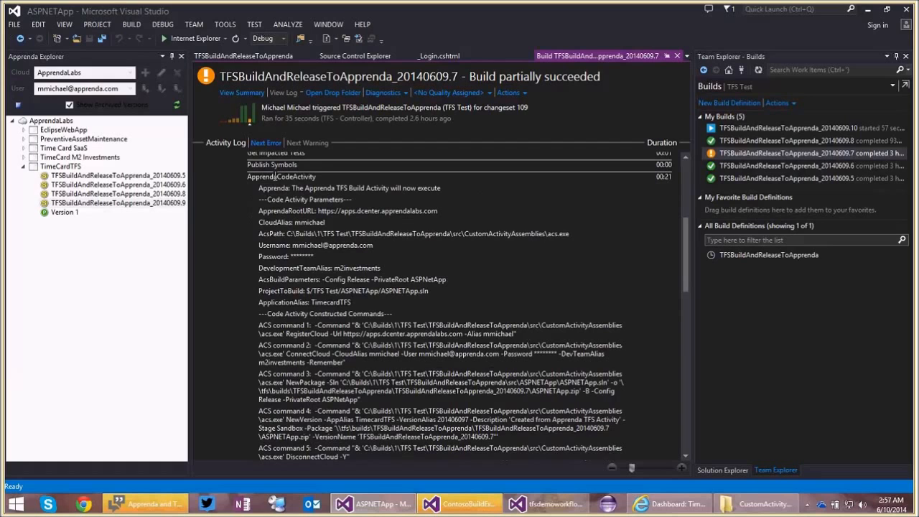
scroll(289, 212, down, 1)
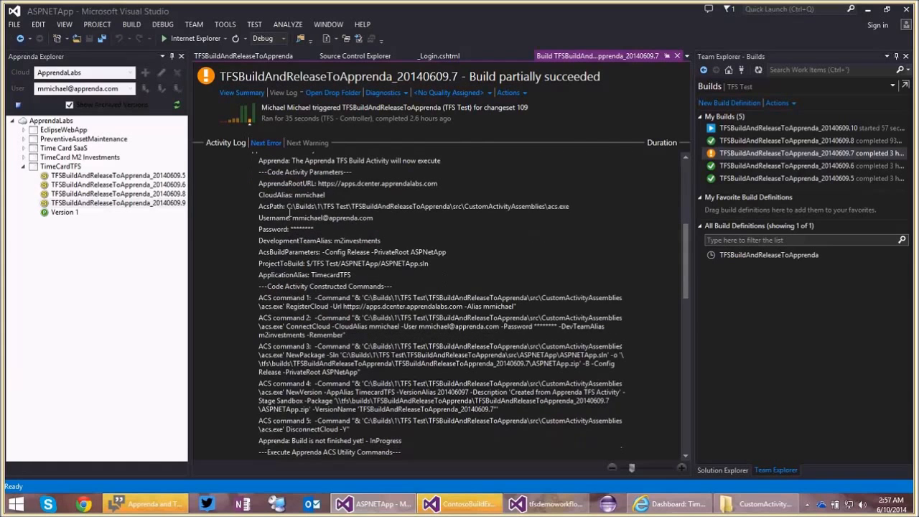
scroll(289, 213, down, 3)
Highlight the constructed ACS commands and the code activity parameters in the build log to examine them.
drag(267, 217, 476, 349)
scroll(356, 222, up, 1)
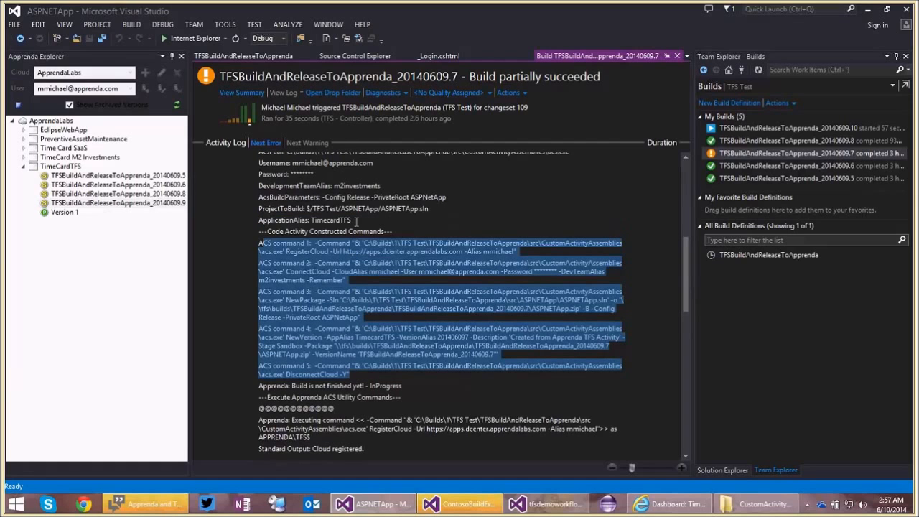
scroll(357, 222, up, 1)
drag(259, 157, 464, 237)
scroll(392, 270, down, 1)
scroll(392, 270, down, 4)
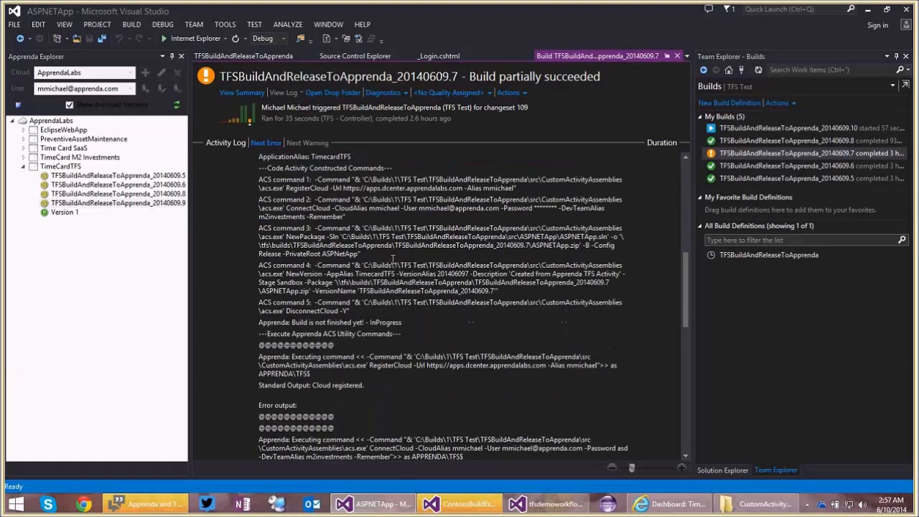
Examine the executed RegisterCloud and ConnectCloud commands in the build log, highlighting each command's standard output.
scroll(394, 257, down, 2)
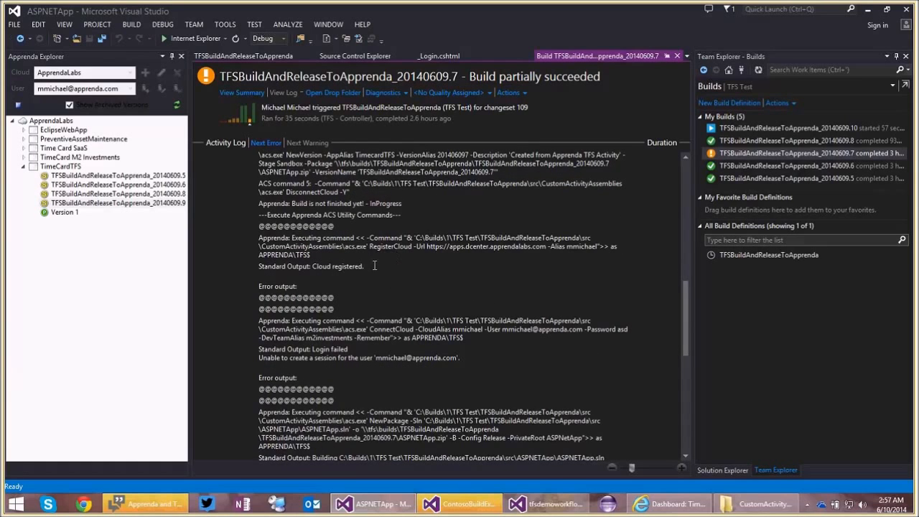
drag(365, 267, 242, 236)
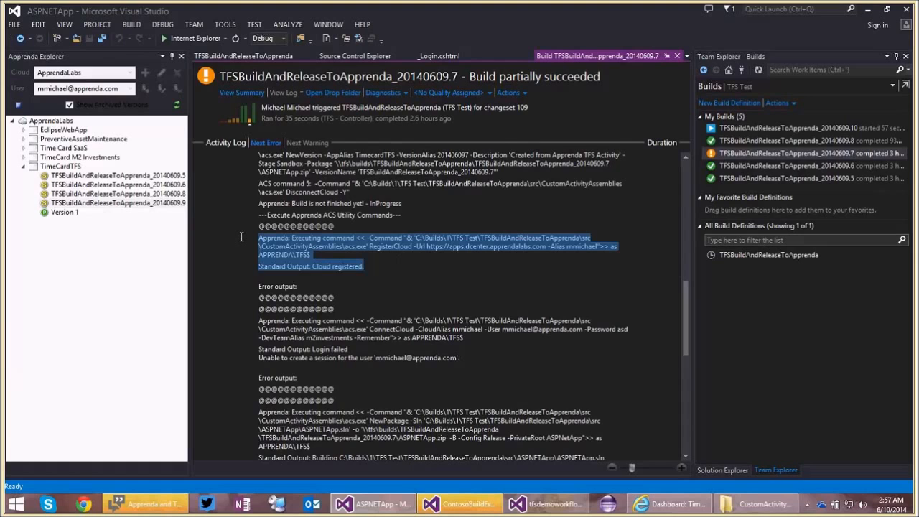
scroll(242, 236, down, 1)
drag(460, 331, 291, 295)
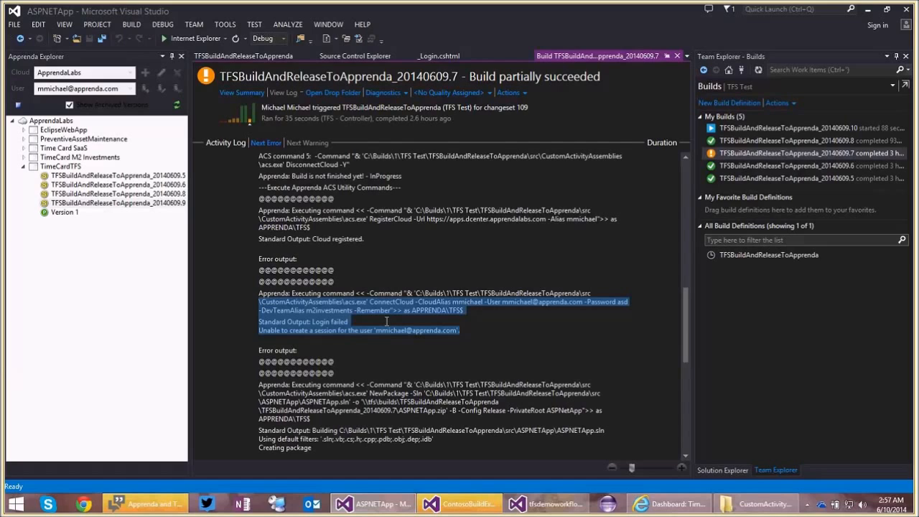
click(469, 330)
drag(464, 332, 255, 324)
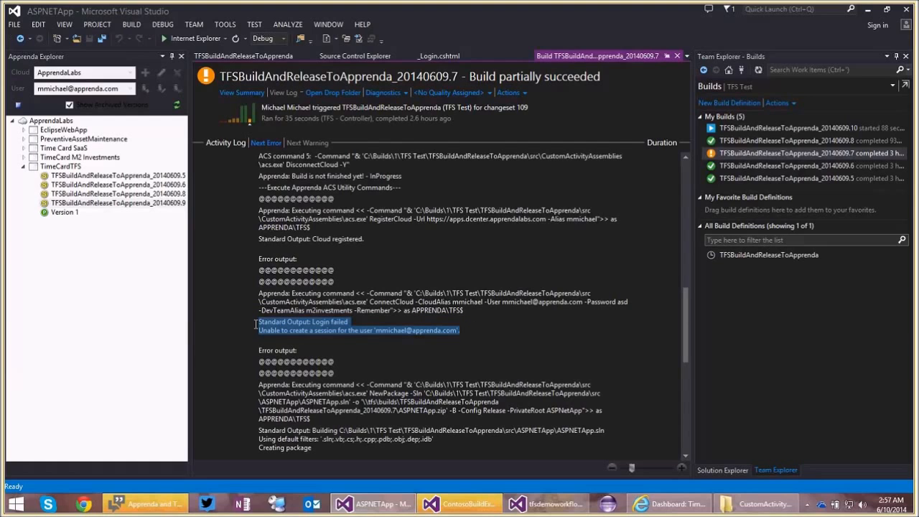
Return to the summary of build TFSBuildAndReleaseToApprenda_20140609.7 and examine its Other Errors and Warnings section.
click(248, 93)
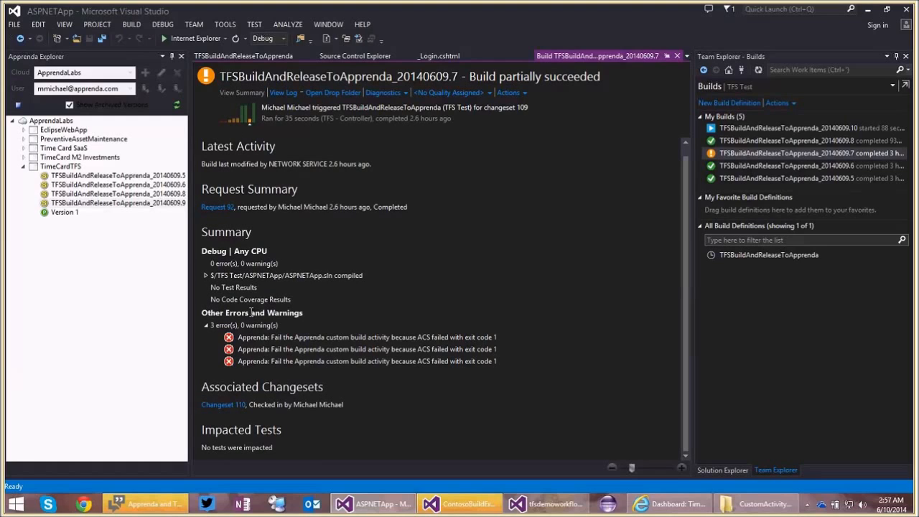
drag(251, 313, 511, 361)
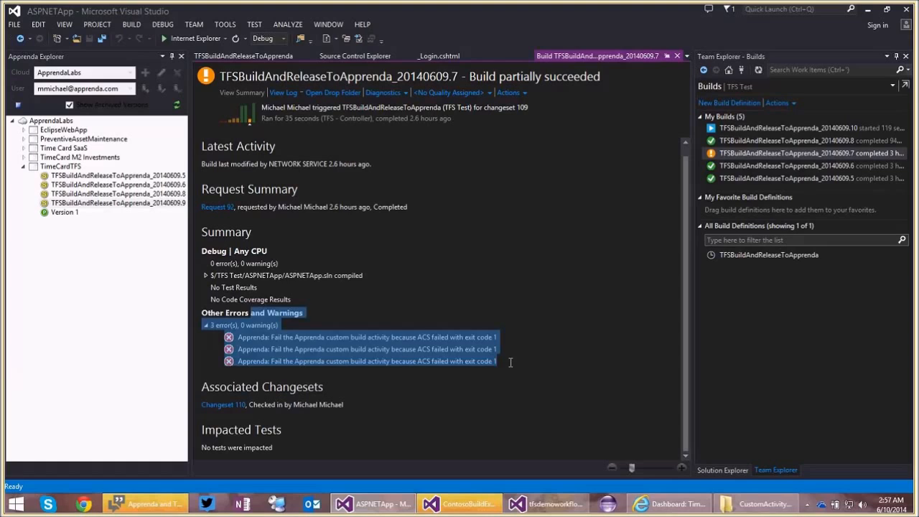
click(511, 361)
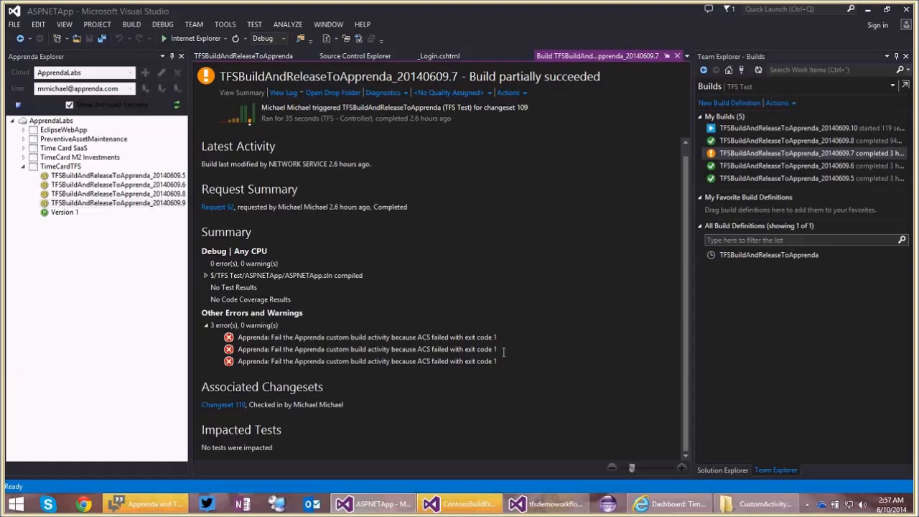
Open the activity log of build TFSBuildAndReleaseToApprenda_20140609.8 and go to its ApprendaCodeActivity section.
mouse_move(773, 147)
double_click(771, 146)
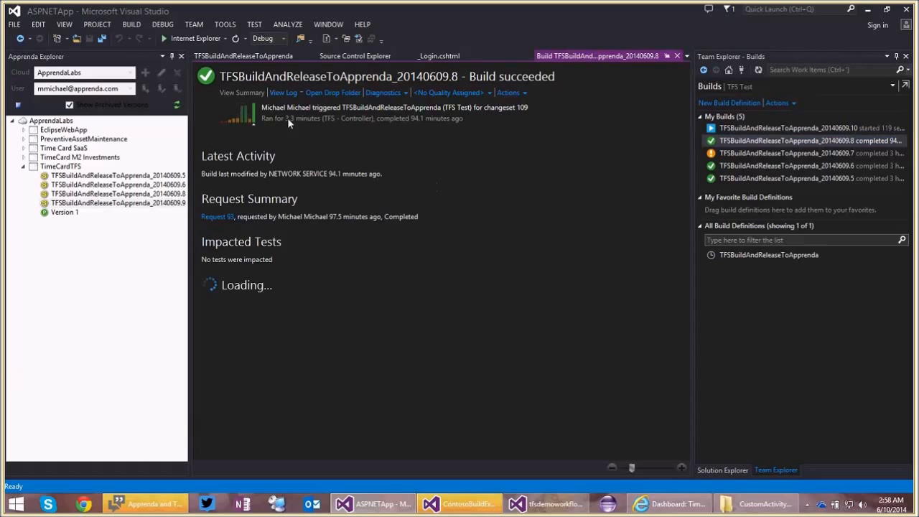
click(282, 93)
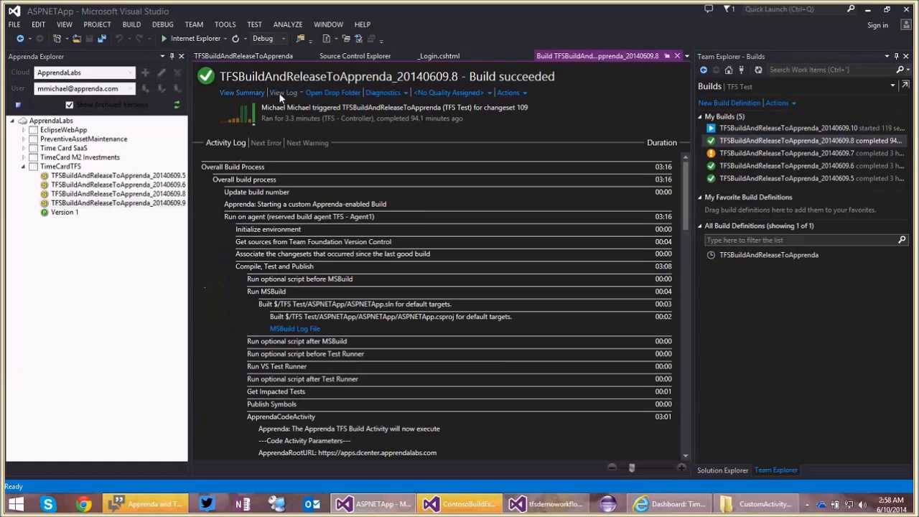
scroll(526, 202, down, 2)
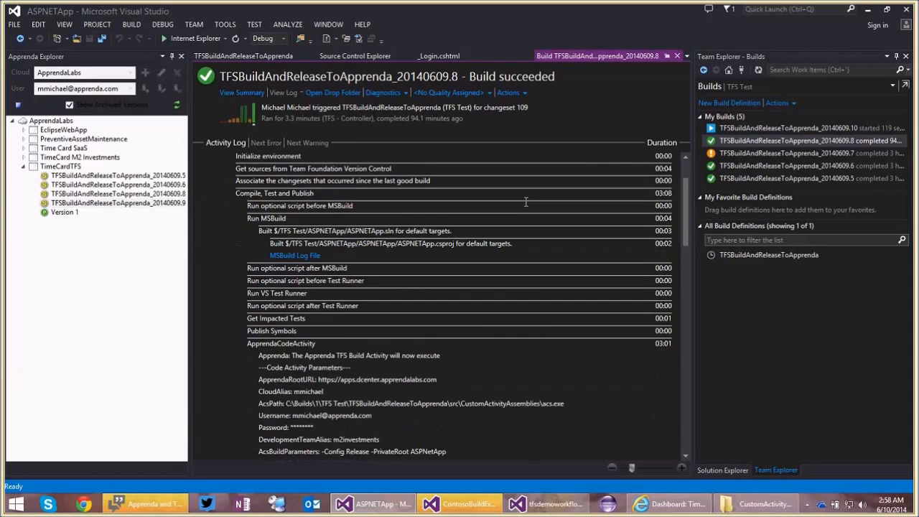
drag(686, 198, 687, 240)
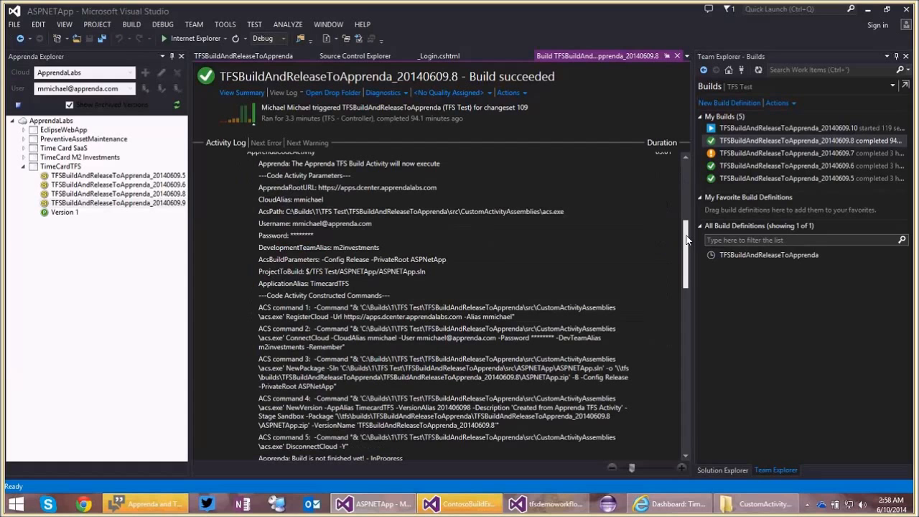
Highlight the code activity parameters, the five constructed ACS commands and the acs.exe reference in the build log.
drag(230, 167, 445, 287)
scroll(379, 308, down, 1)
drag(243, 271, 627, 413)
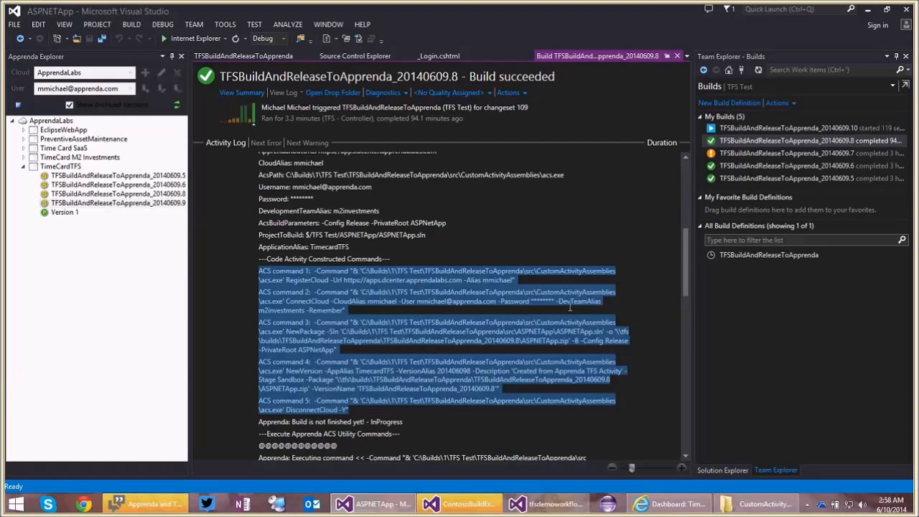
click(282, 284)
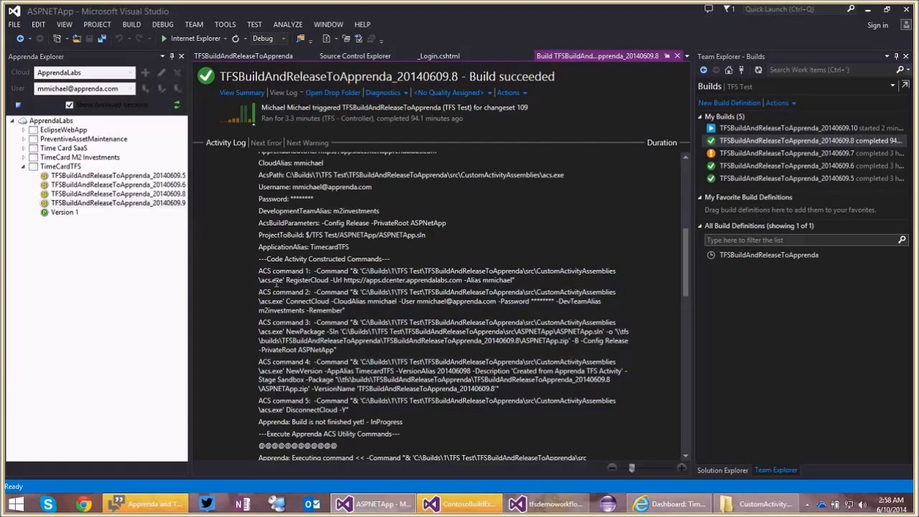
double_click(276, 283)
Examine the executed RegisterCloud command in the build log, highlighting its standard output and the cloud URL it uses.
scroll(294, 334, down, 1)
scroll(293, 334, down, 2)
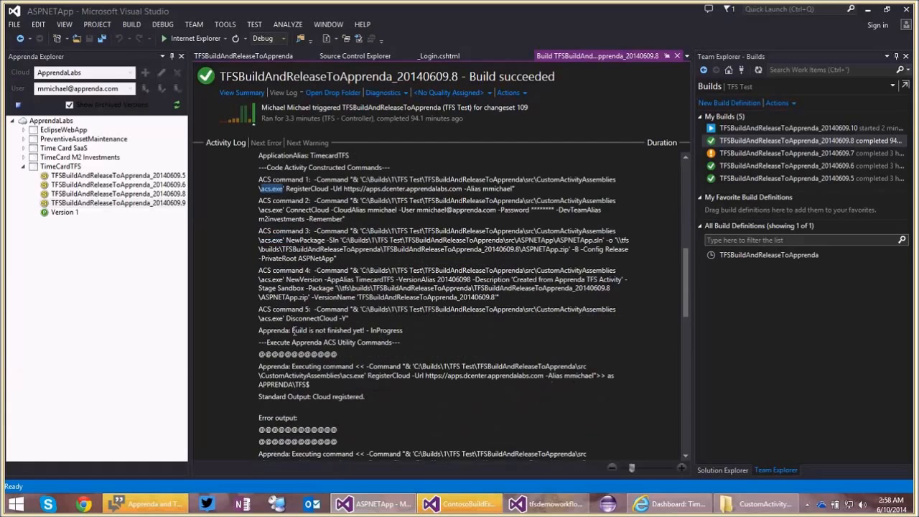
scroll(293, 330, down, 2)
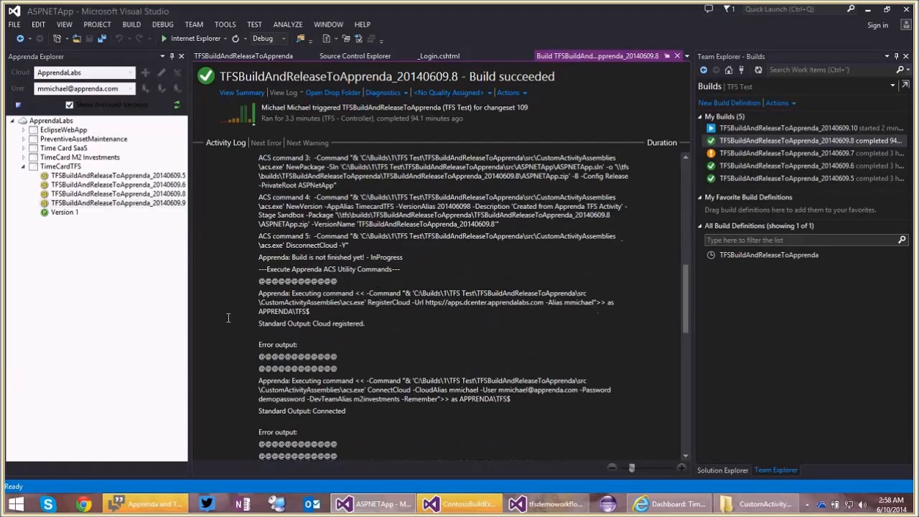
scroll(236, 311, down, 1)
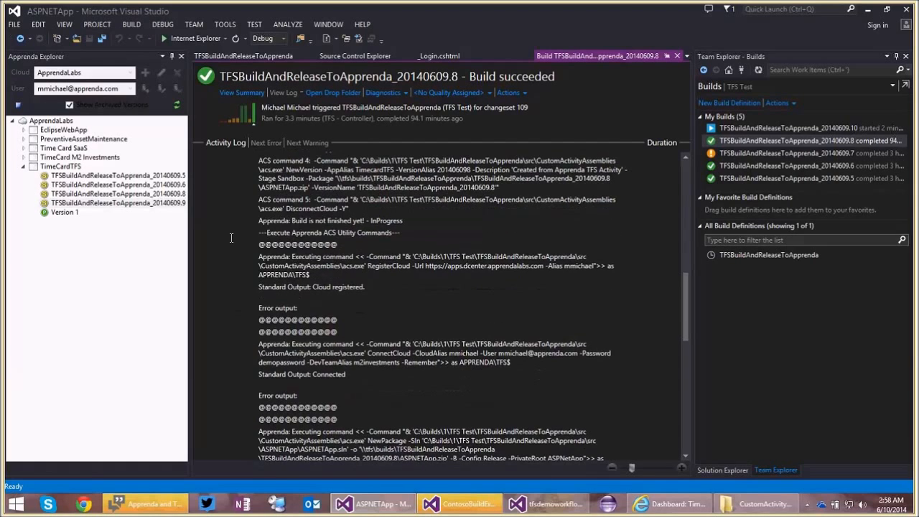
drag(232, 237, 381, 286)
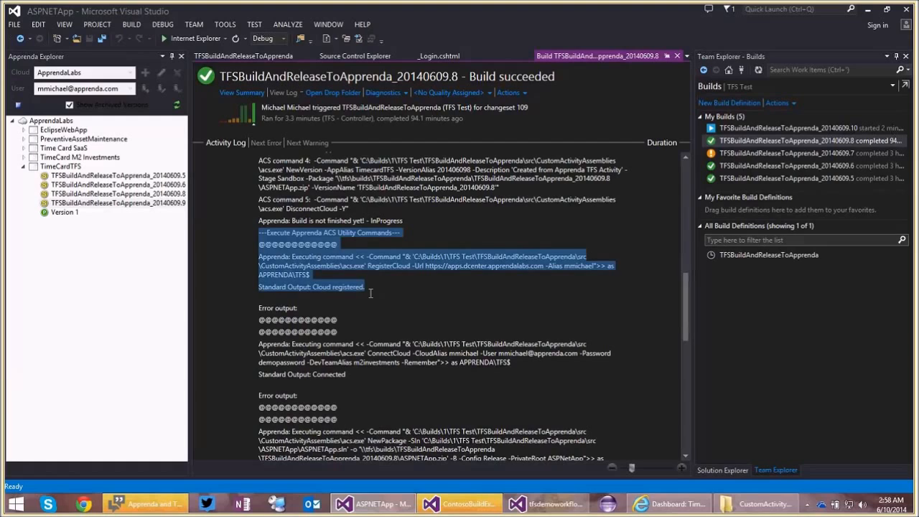
drag(426, 267, 543, 267)
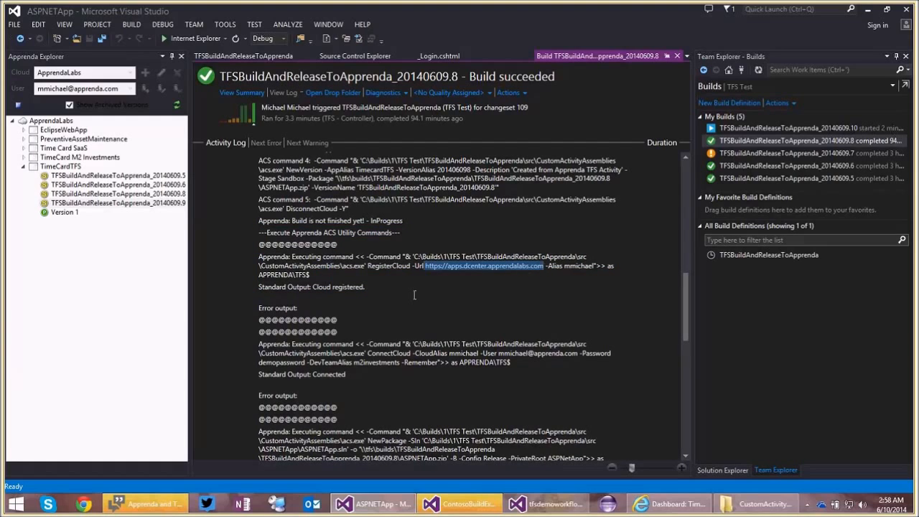
Highlight the executed ConnectCloud command and its standard output in the build log.
scroll(383, 275, down, 1)
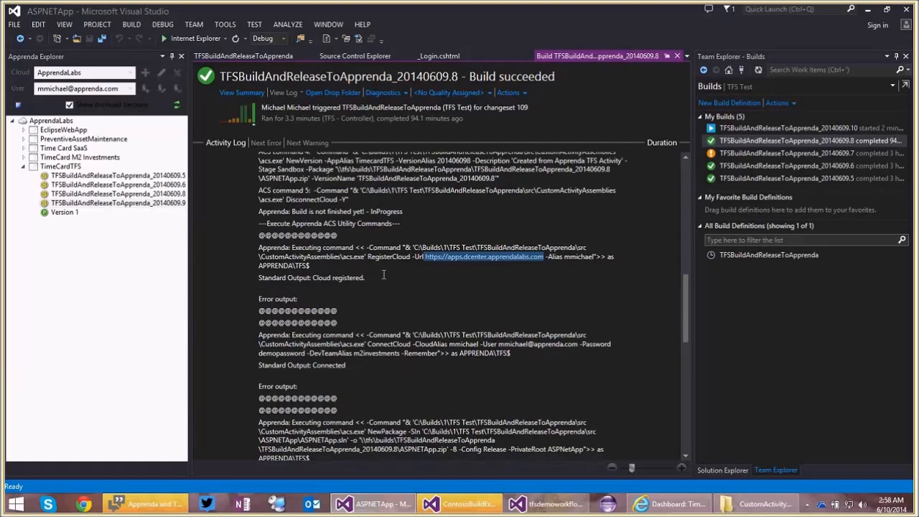
scroll(383, 274, down, 3)
drag(248, 306, 378, 334)
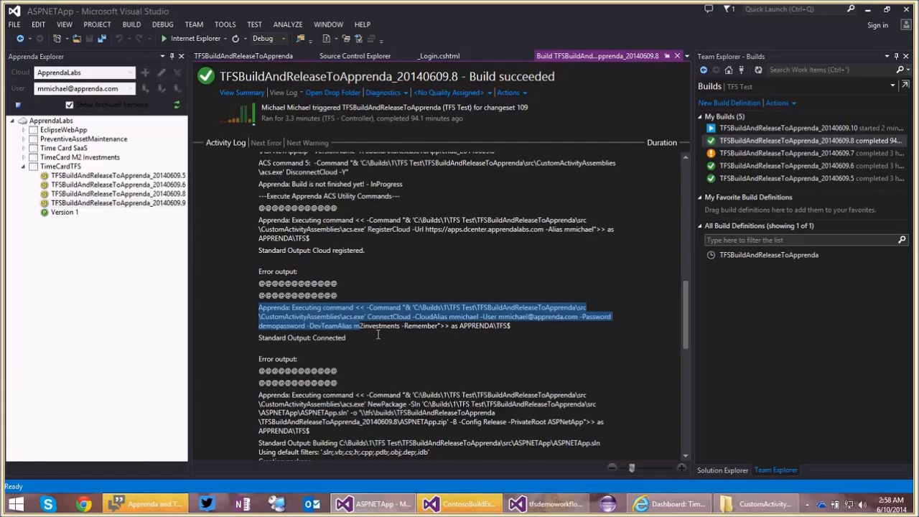
drag(378, 335, 464, 325)
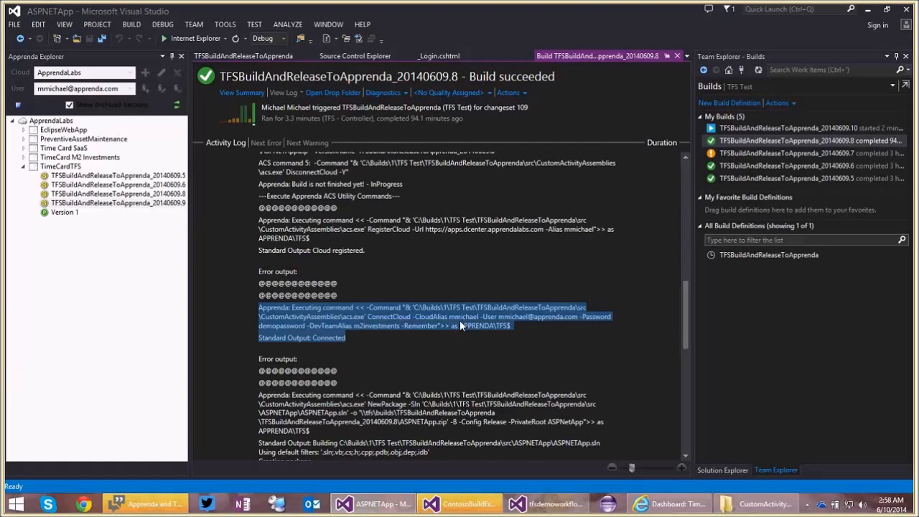
Examine the executed NewPackage command in the build log, highlighting it together with its package creation output.
scroll(394, 320, down, 1)
scroll(393, 321, down, 2)
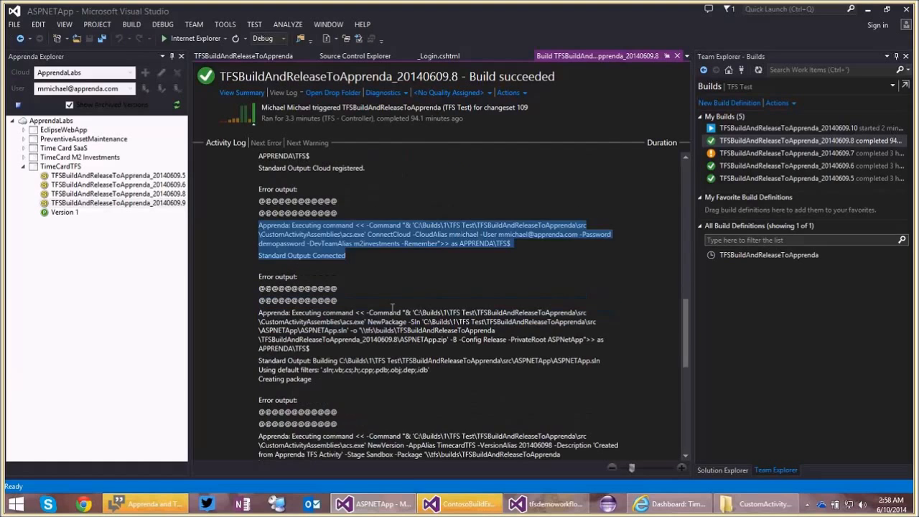
scroll(392, 307, down, 1)
drag(249, 288, 391, 314)
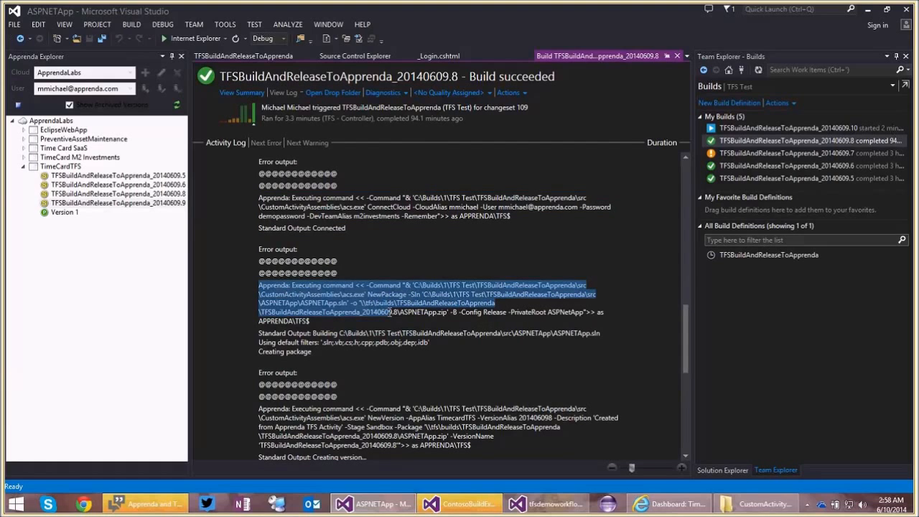
drag(391, 313, 480, 349)
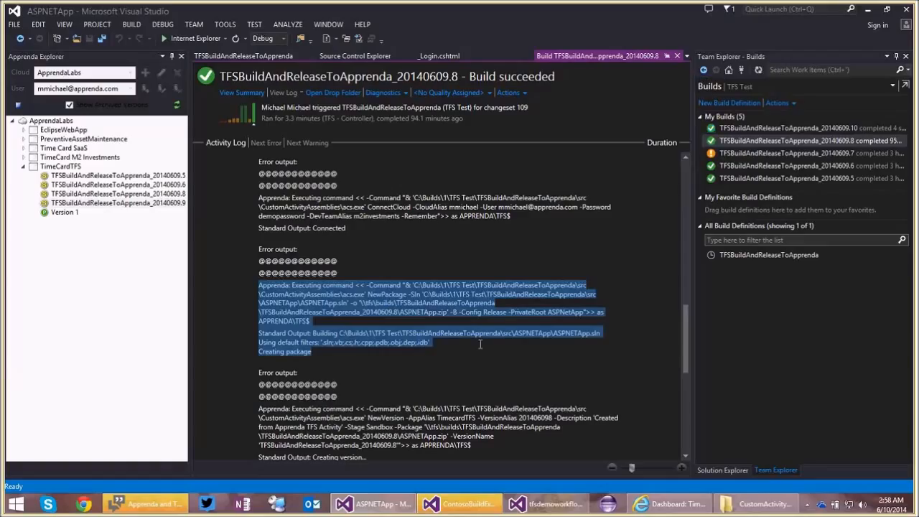
click(461, 347)
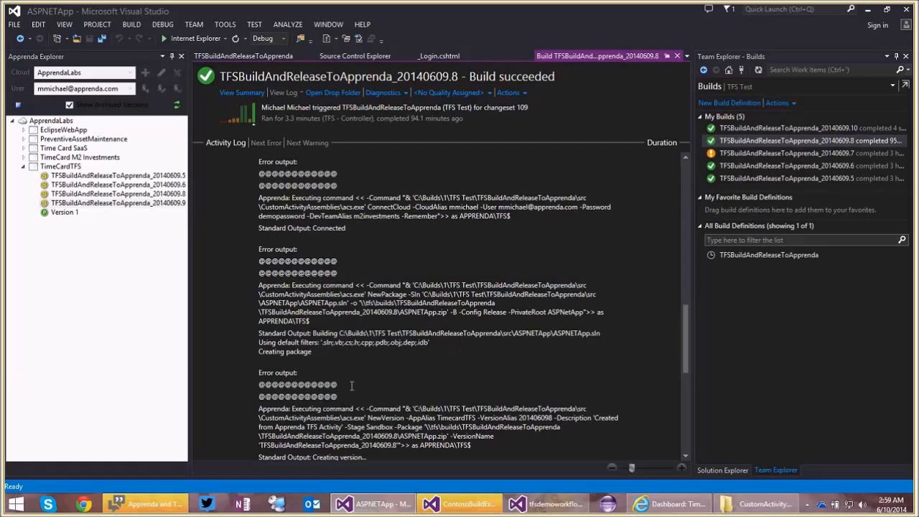
Examine the executed NewVersion command in the build log, highlighting it through the validation, deployment and subscription output.
scroll(352, 337, down, 3)
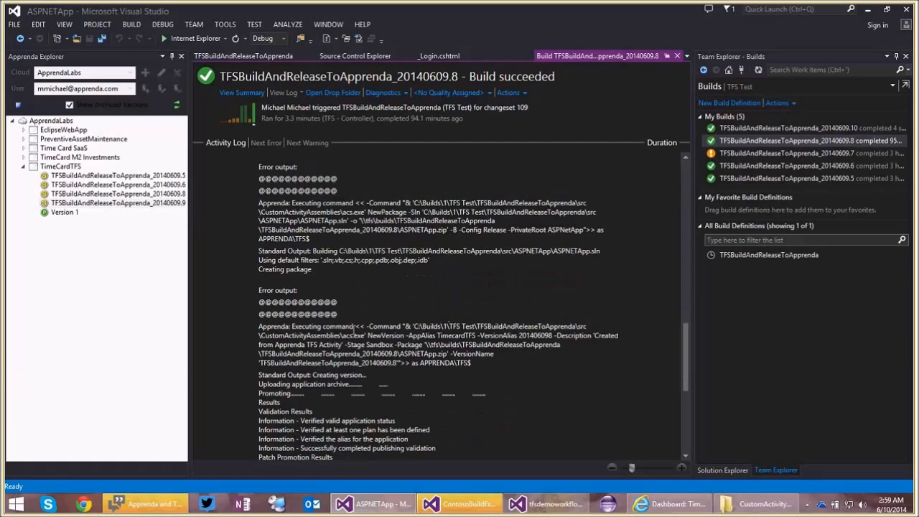
scroll(354, 331, down, 1)
drag(257, 298, 507, 349)
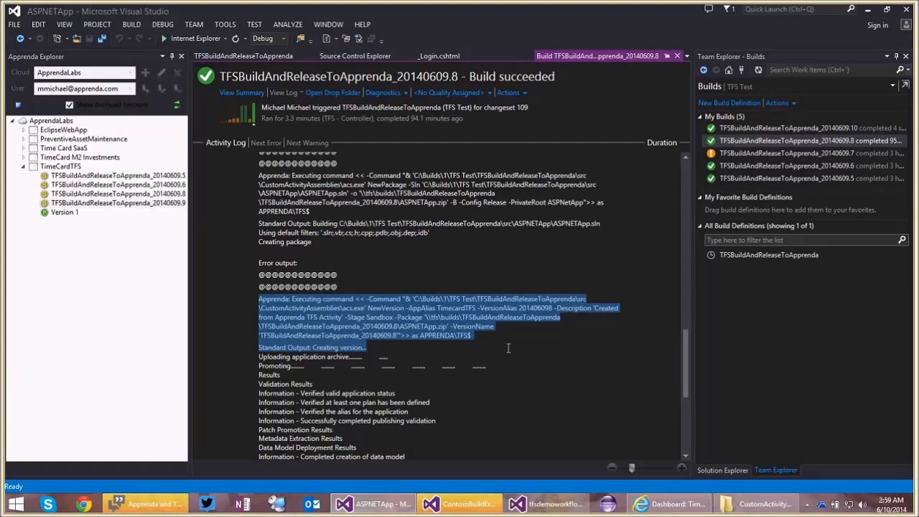
drag(508, 348, 521, 354)
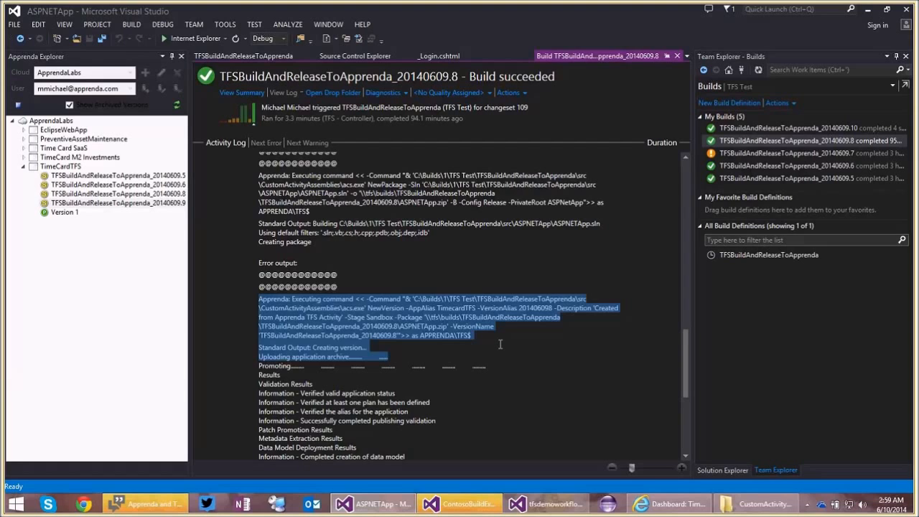
scroll(501, 344, down, 1)
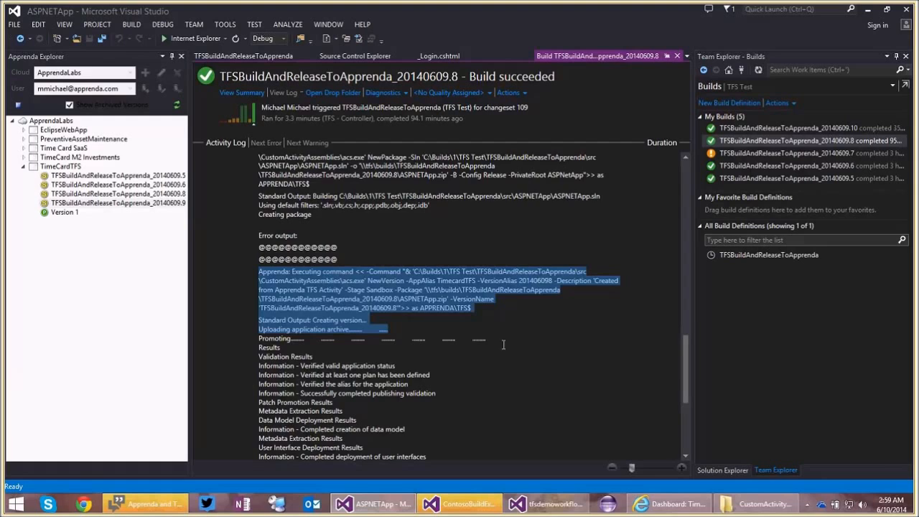
scroll(500, 344, down, 2)
scroll(488, 343, down, 2)
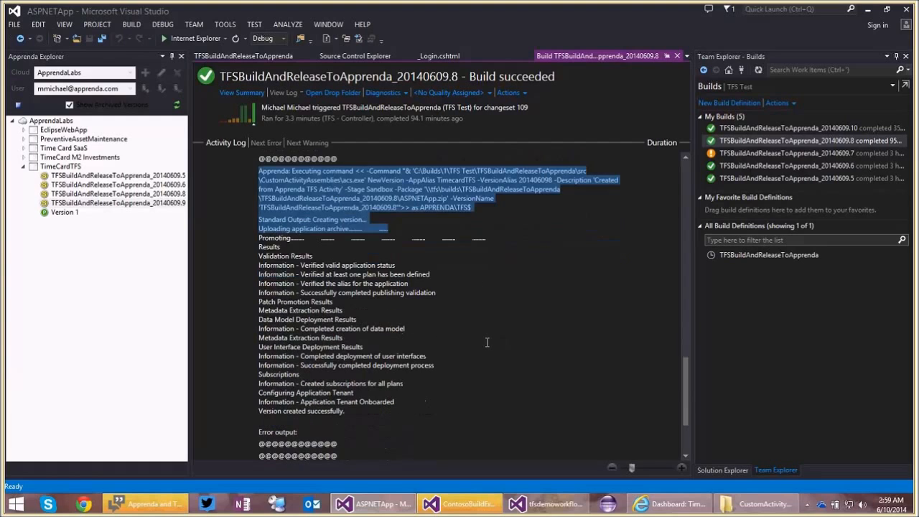
shift+click(421, 412)
scroll(402, 392, down, 3)
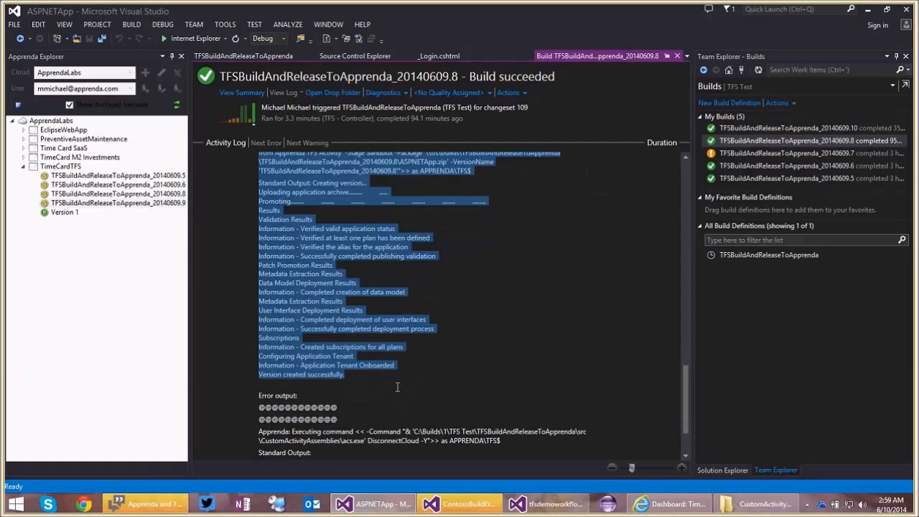
Highlight the final DisconnectCloud command and its output at the end of the build log.
scroll(396, 383, down, 1)
scroll(396, 385, down, 1)
drag(246, 341, 404, 401)
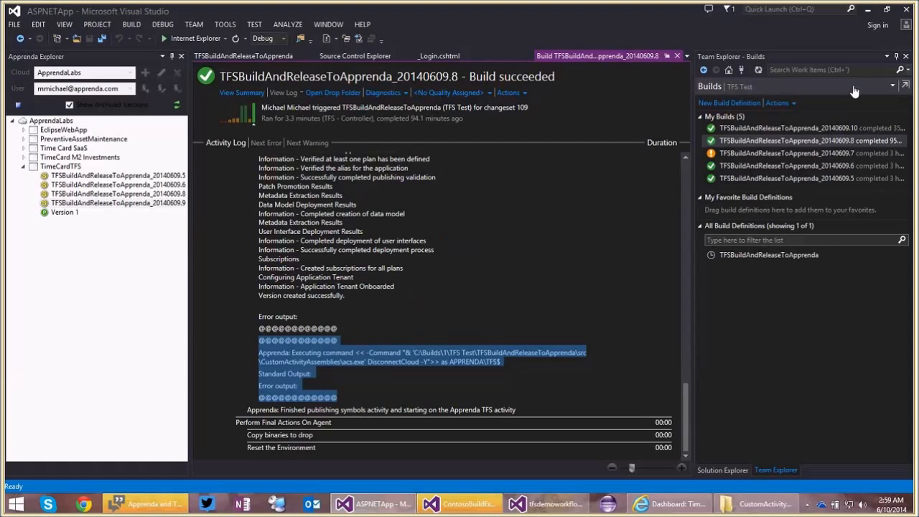
Open the summary of build TFSBuildAndReleaseToApprenda_20140609.10 and refresh the Apprenda Explorer, widening it and expanding TimeCardTFS to show its versions.
double_click(787, 127)
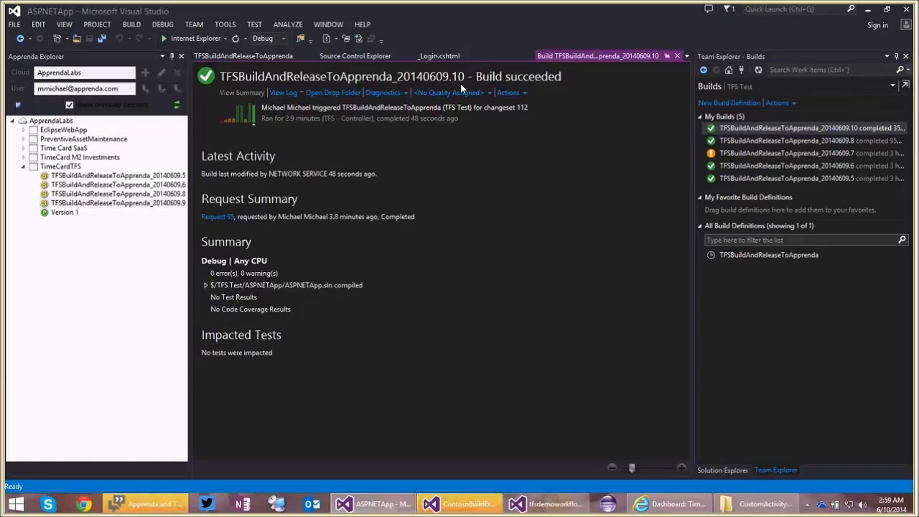
click(68, 168)
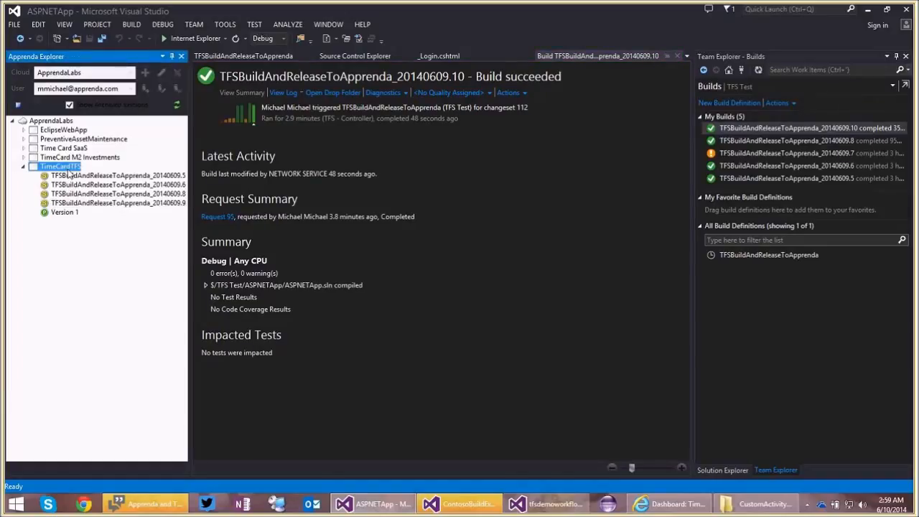
click(177, 106)
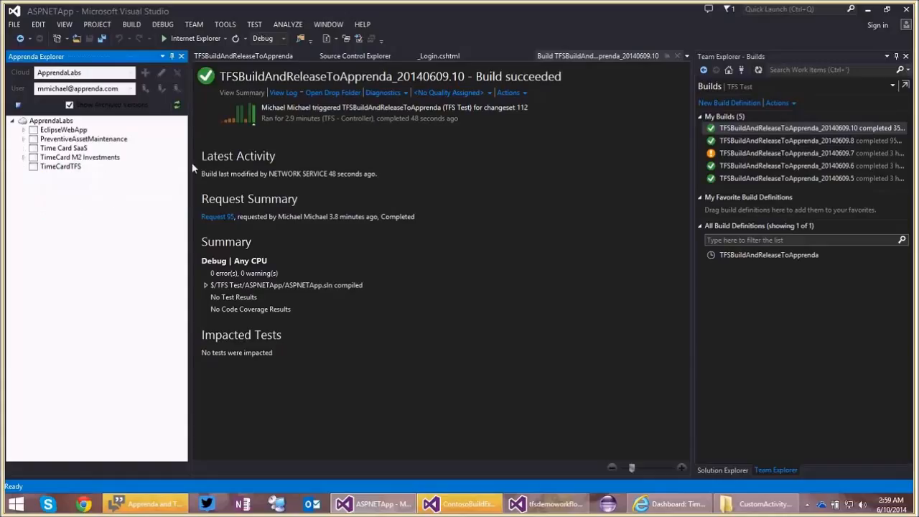
drag(190, 163, 216, 169)
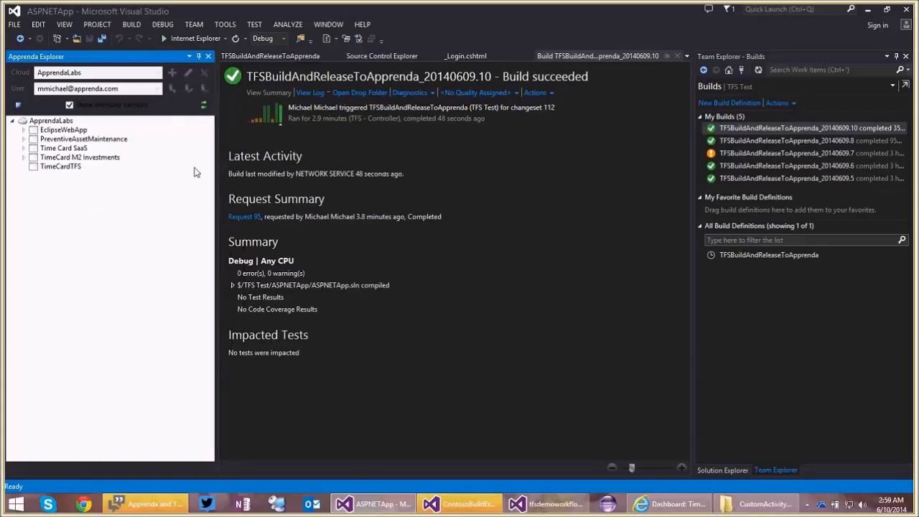
click(23, 167)
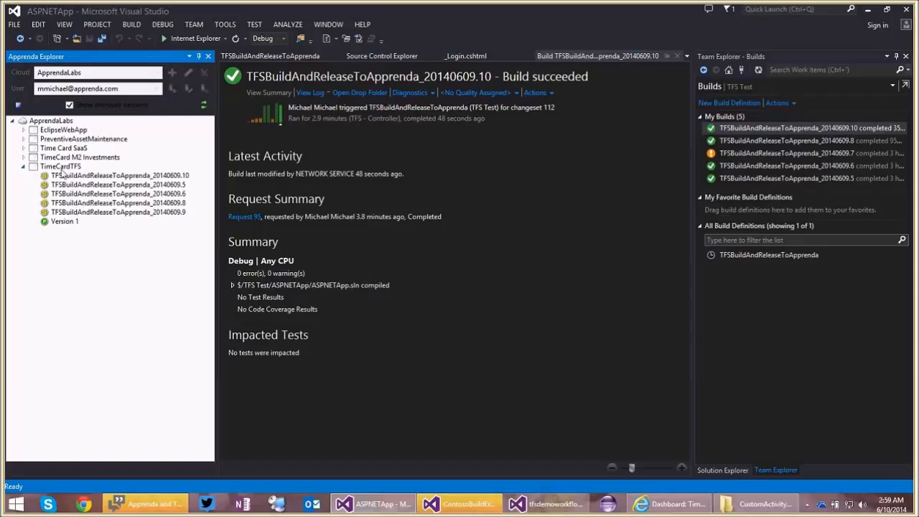
Launch the TimeCardTFS version TFSBuildAndReleaseToApprenda_20140609.10 from the Apprenda Explorer, then close the embedded browser page.
click(111, 176)
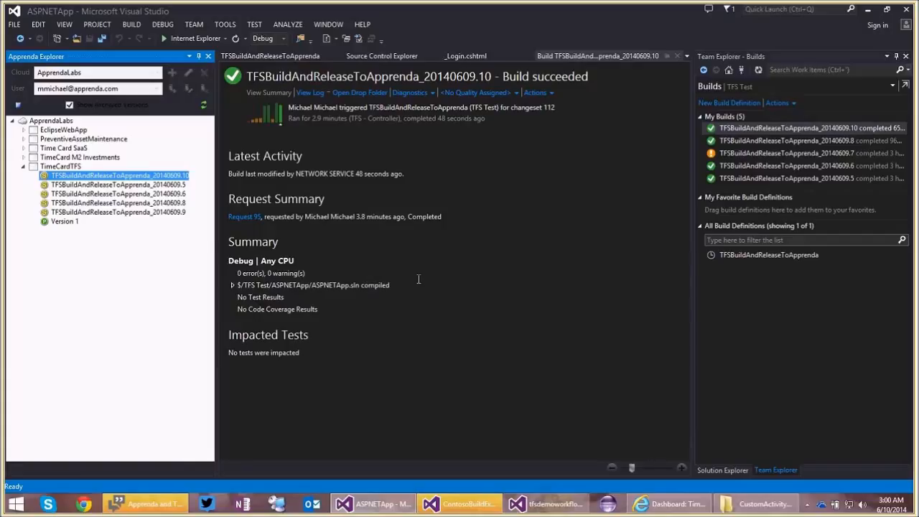
right_click(149, 176)
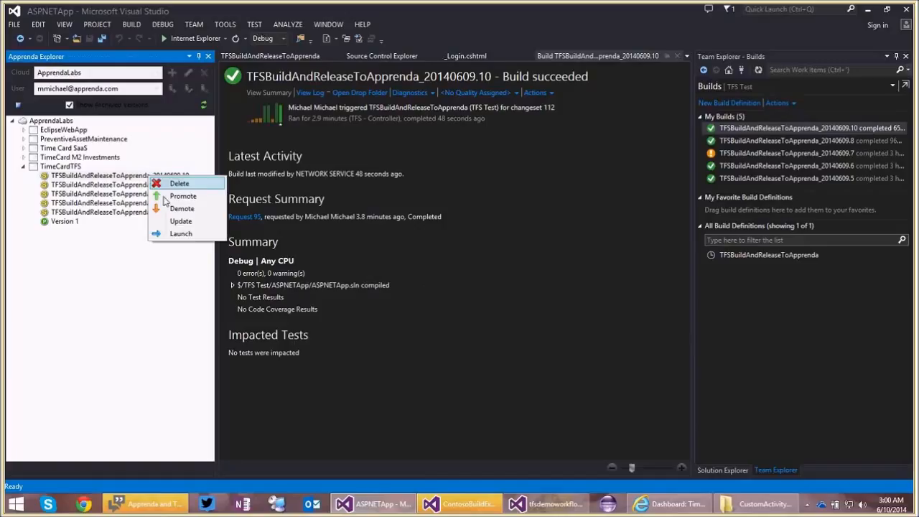
click(179, 233)
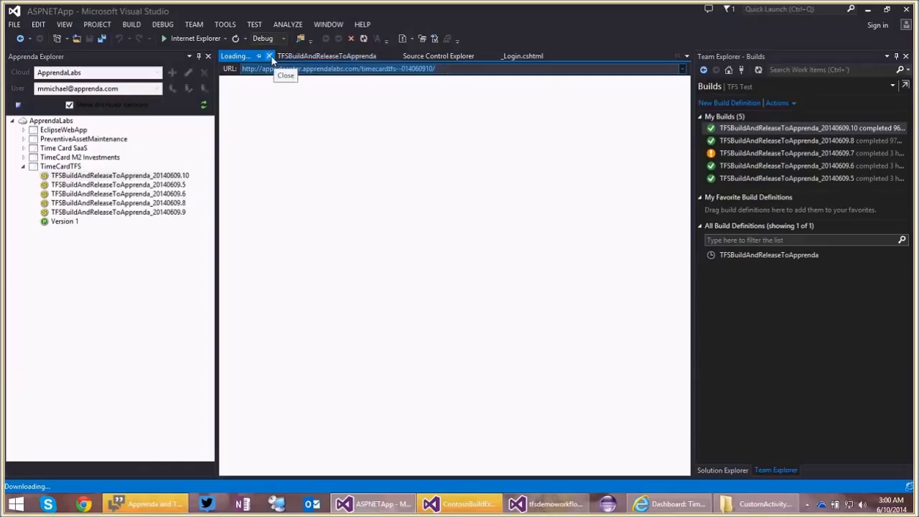
click(269, 56)
click(662, 505)
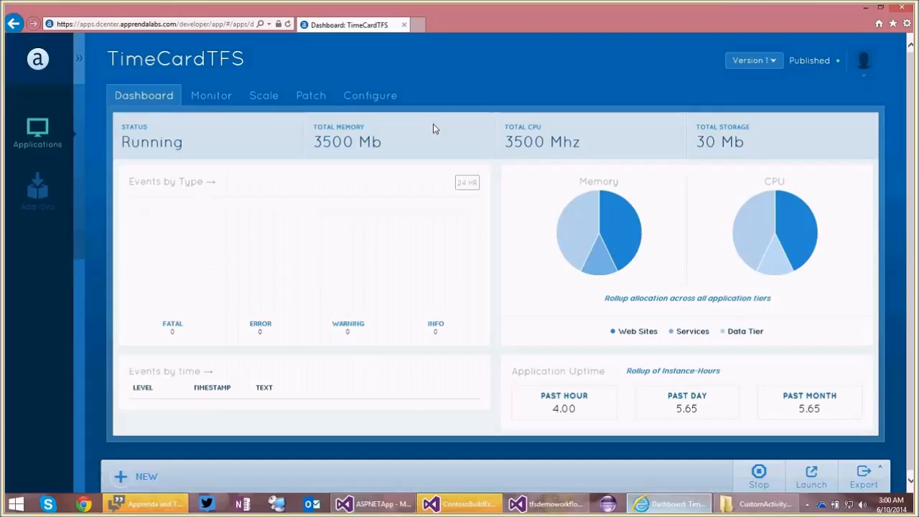
key(ctrl+t)
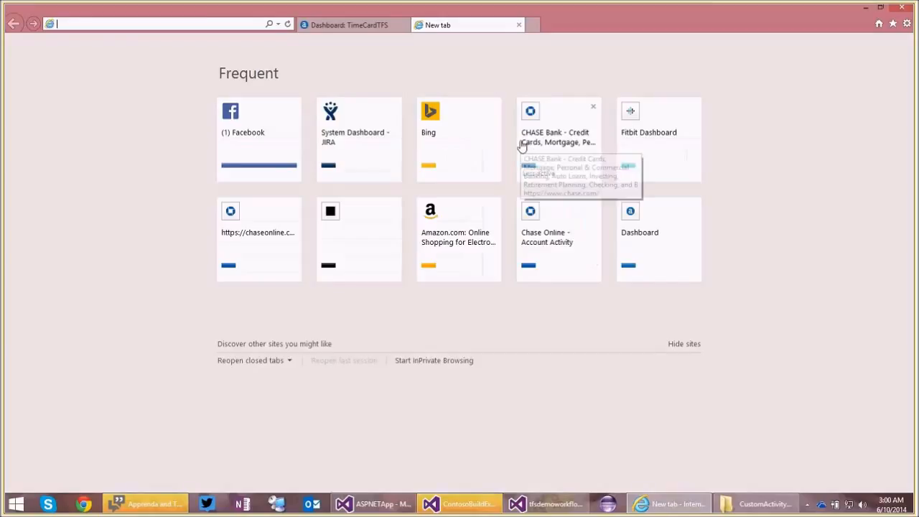
text(http://apps.dcenter.apprendalabs.com/timecardtfs--014060910/)
key(Return)
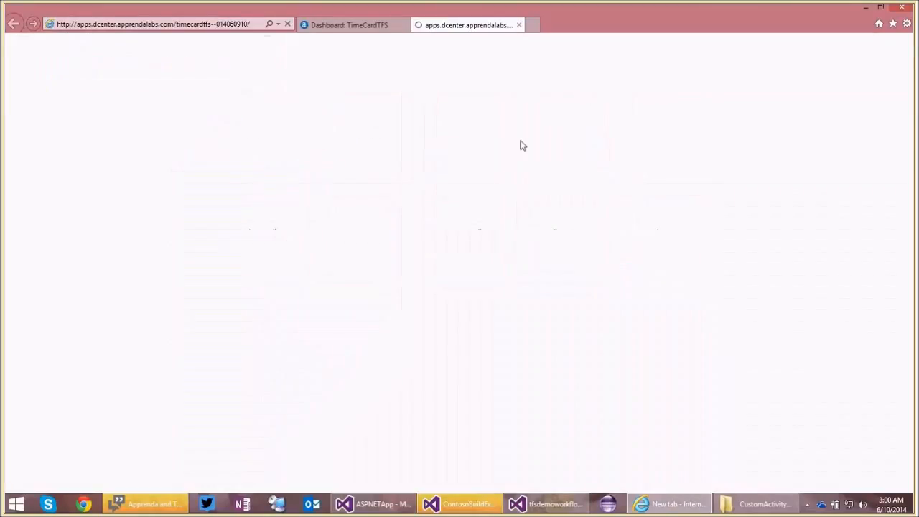